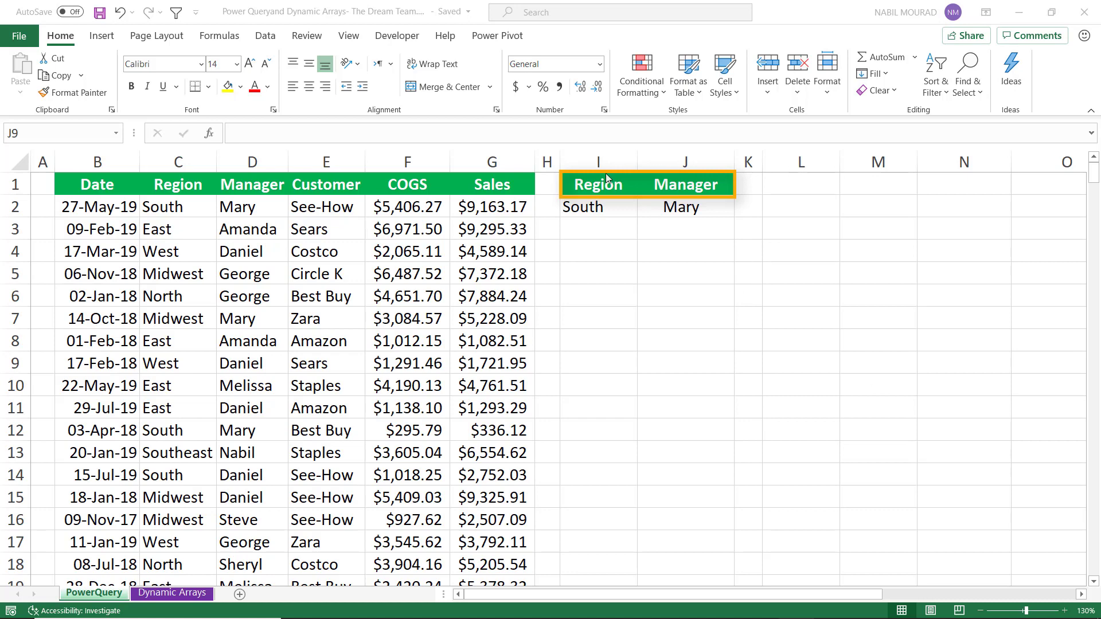
Examine the region choices available for the criteria cell I2.
{"action": "left_click", "coordinate": [613, 209]}
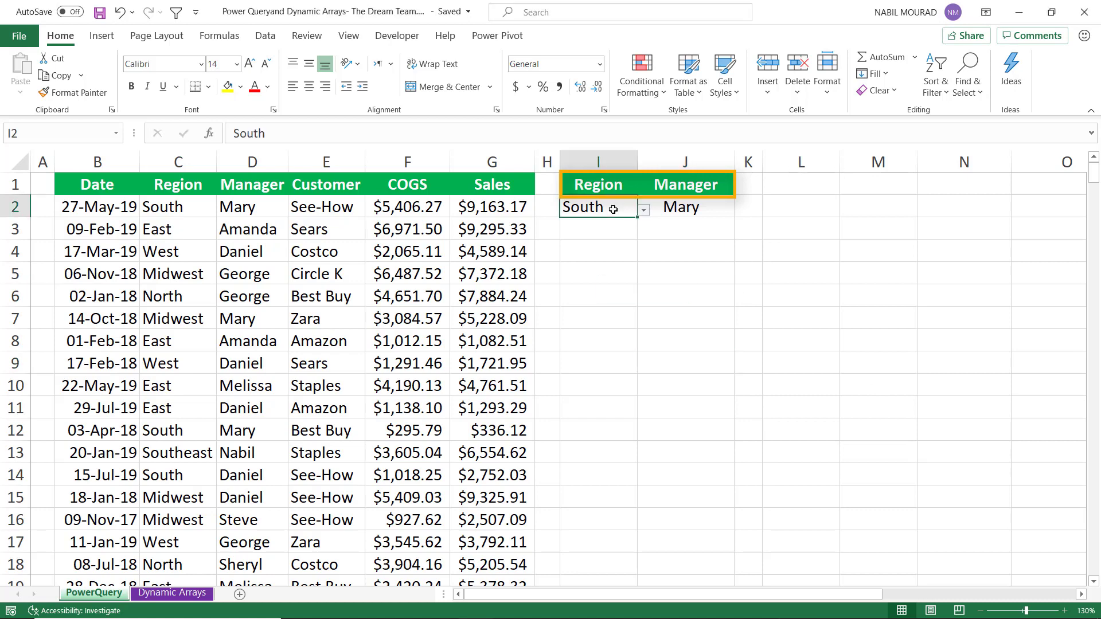
{"action": "left_click", "coordinate": [644, 211]}
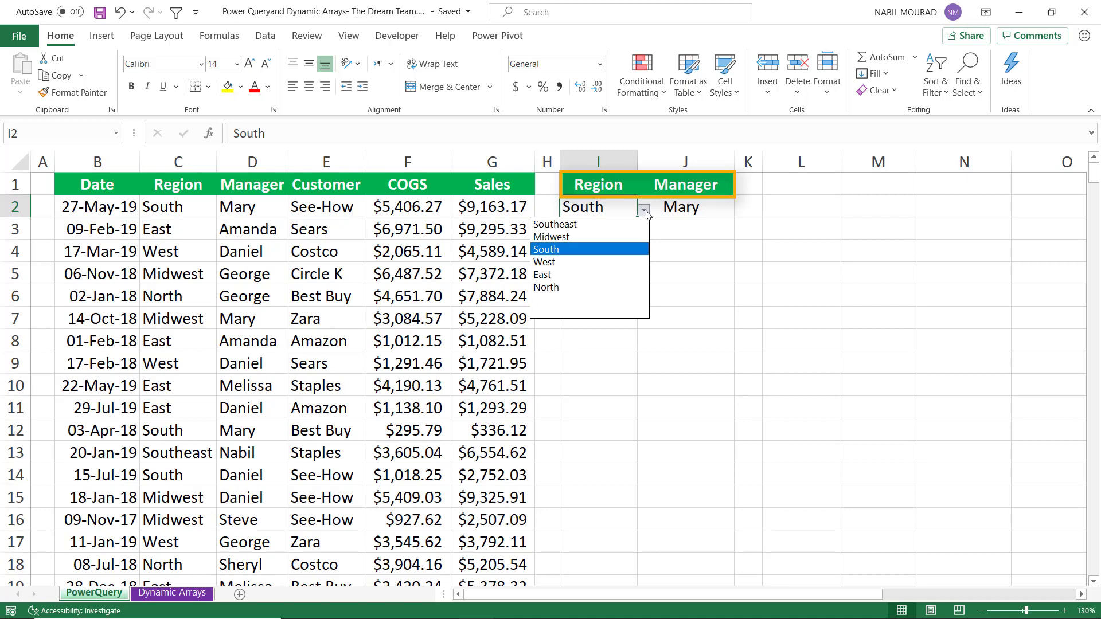
{"action": "left_click", "coordinate": [645, 213]}
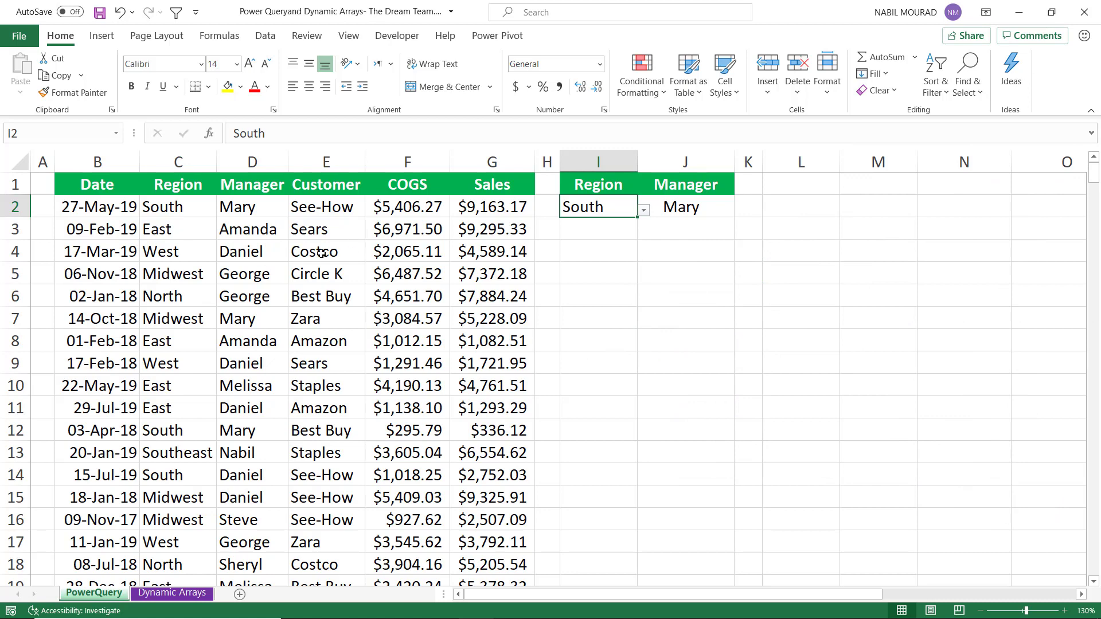
Convert the sales data range B1:G351 to a table with headers and name it SourceT.
{"action": "left_click", "coordinate": [255, 277]}
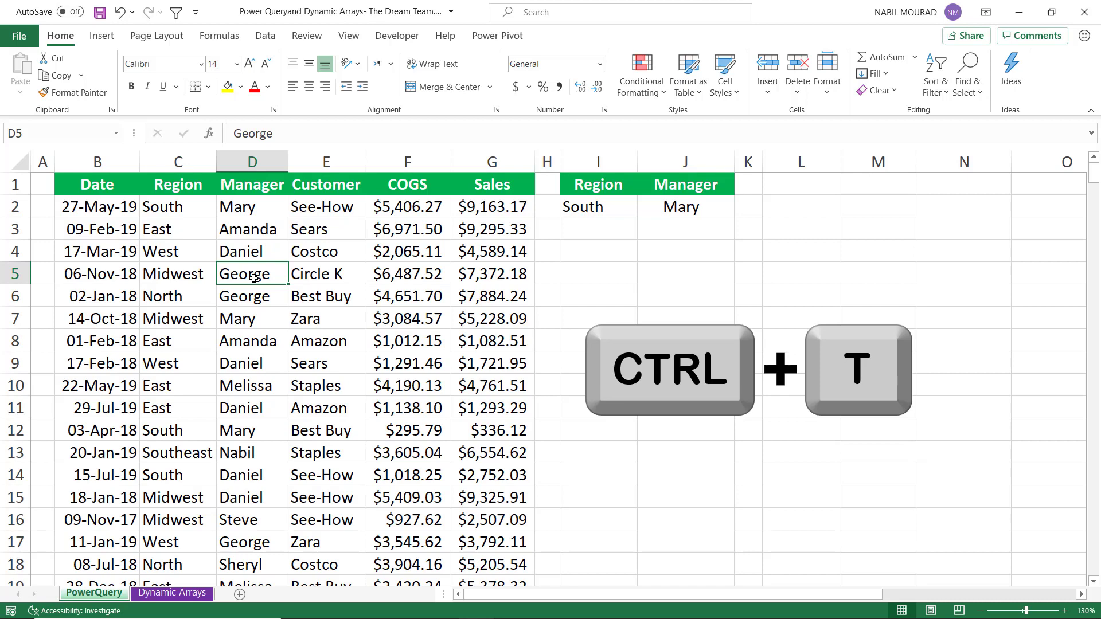
{"action": "key", "text": "ctrl+t"}
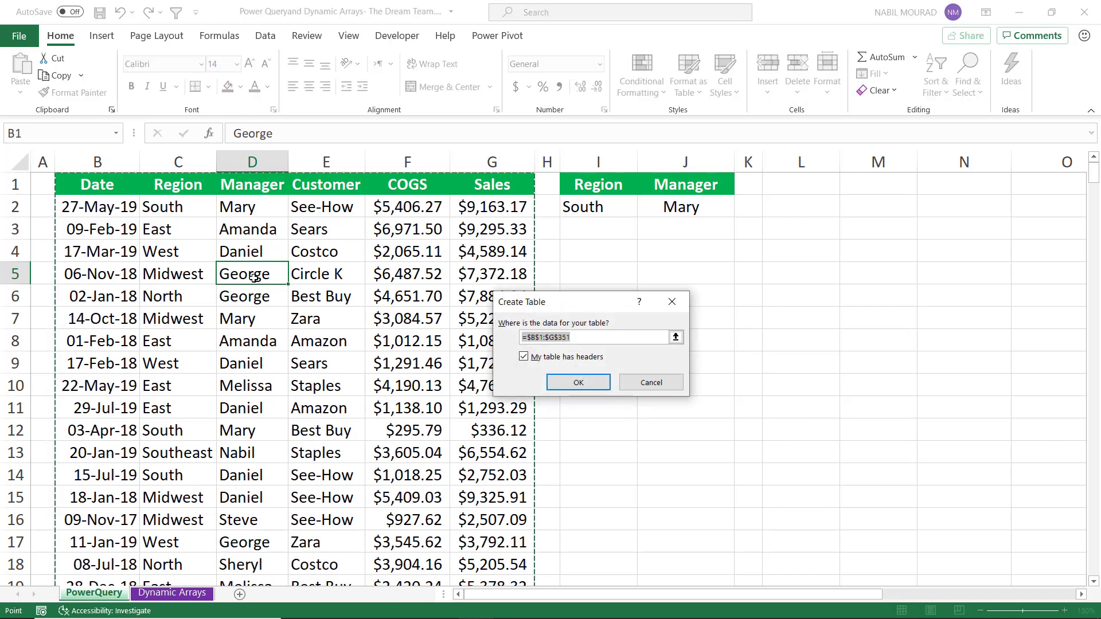
{"action": "key", "text": "Return"}
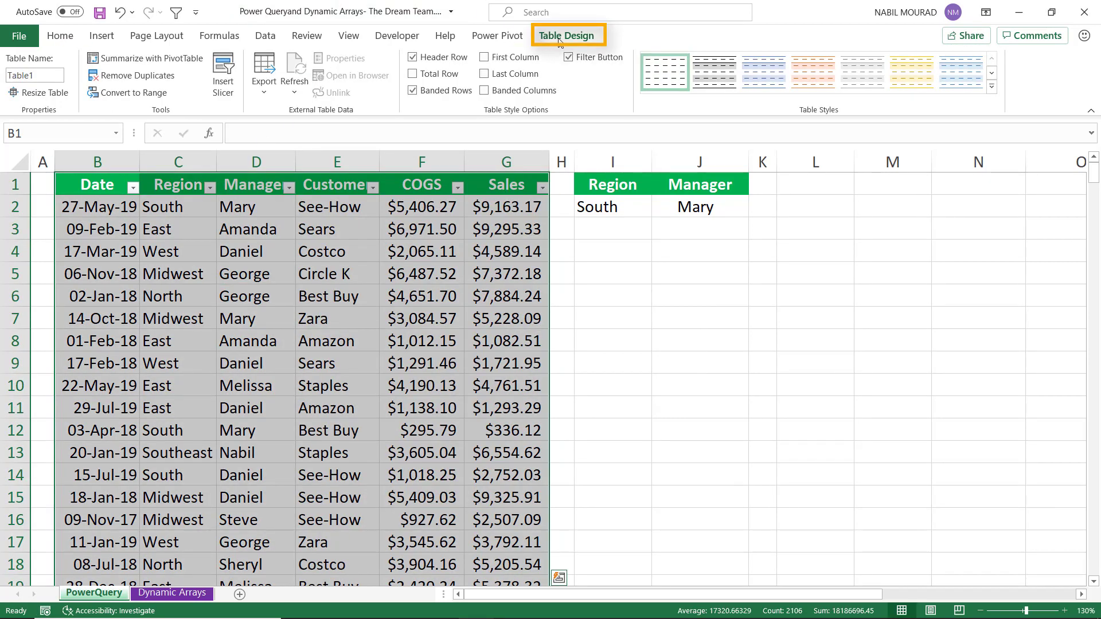
{"action": "left_click_drag", "start_coordinate": [8, 75], "coordinate": [40, 73]}
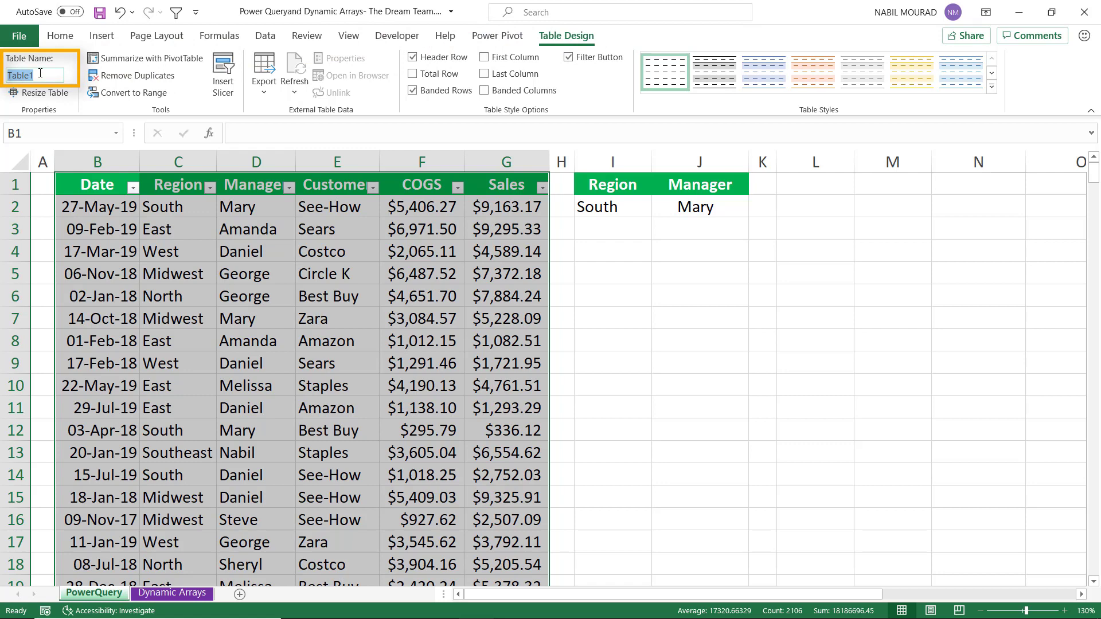
{"action": "type", "text": "SourceT"}
{"action": "key", "text": "Return"}
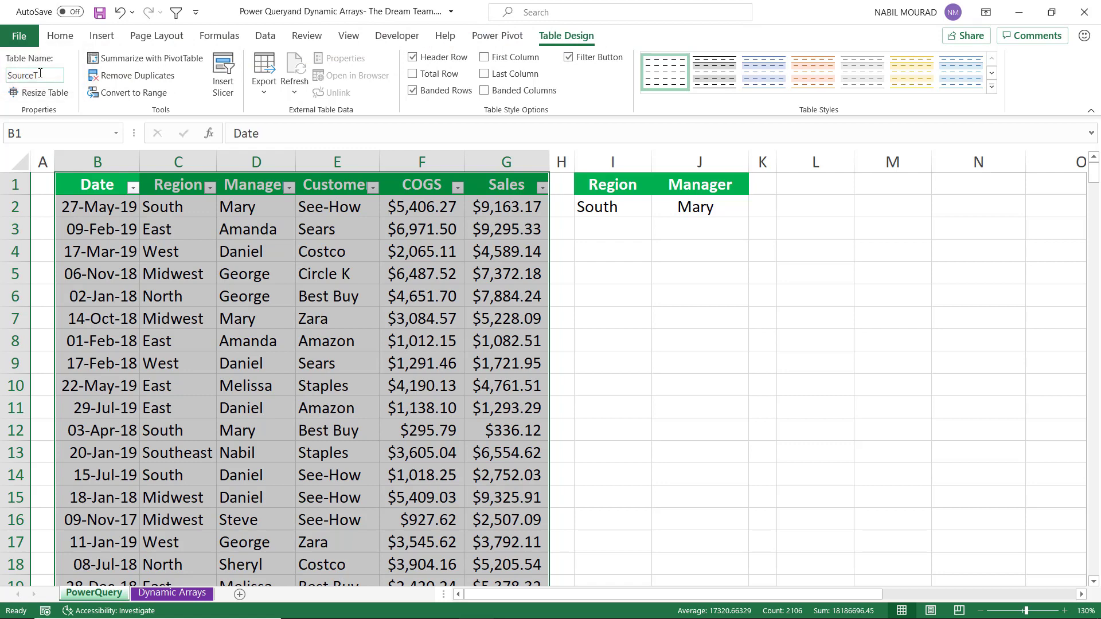
Convert the Region and Manager criteria range I1:J2 to a table with headers and name it CriteriaT.
{"action": "left_click", "coordinate": [636, 206]}
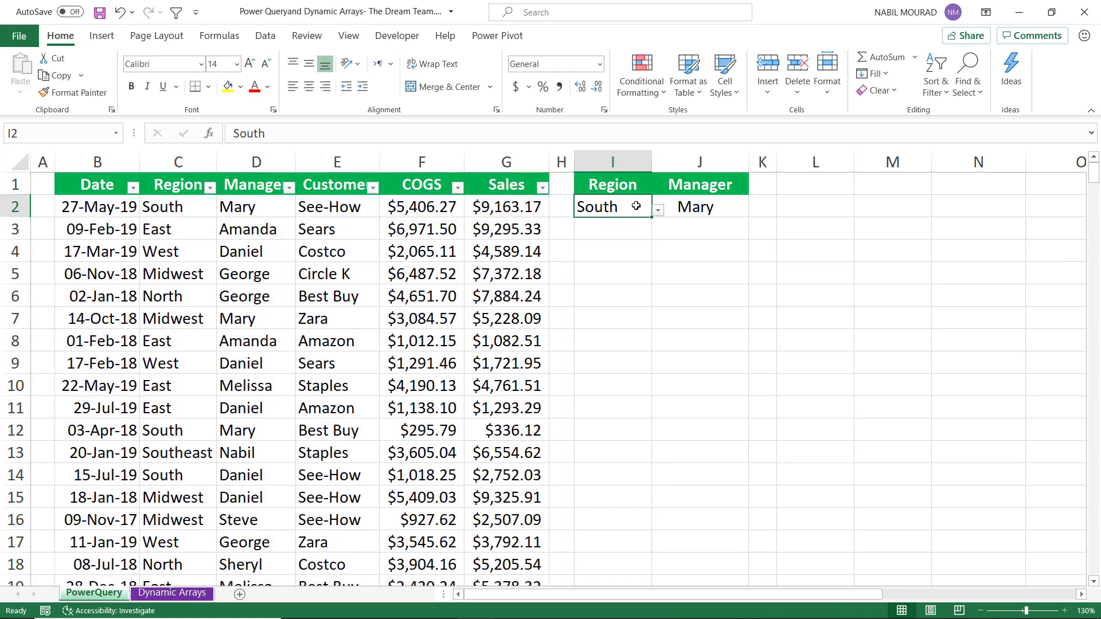
{"action": "key", "text": "ctrl+t"}
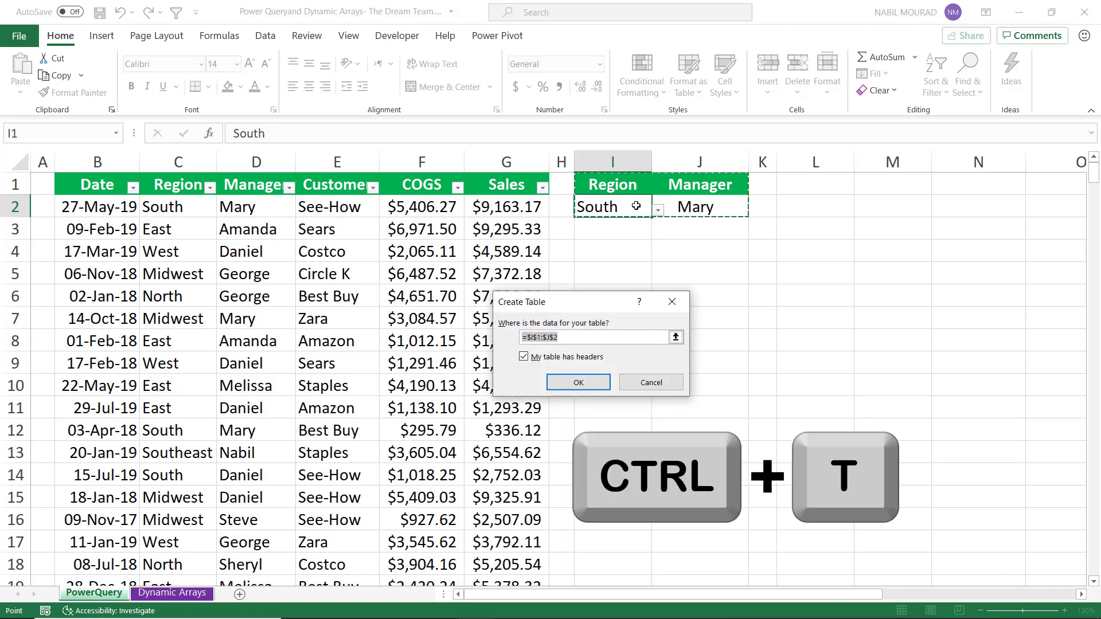
{"action": "key", "text": "Return"}
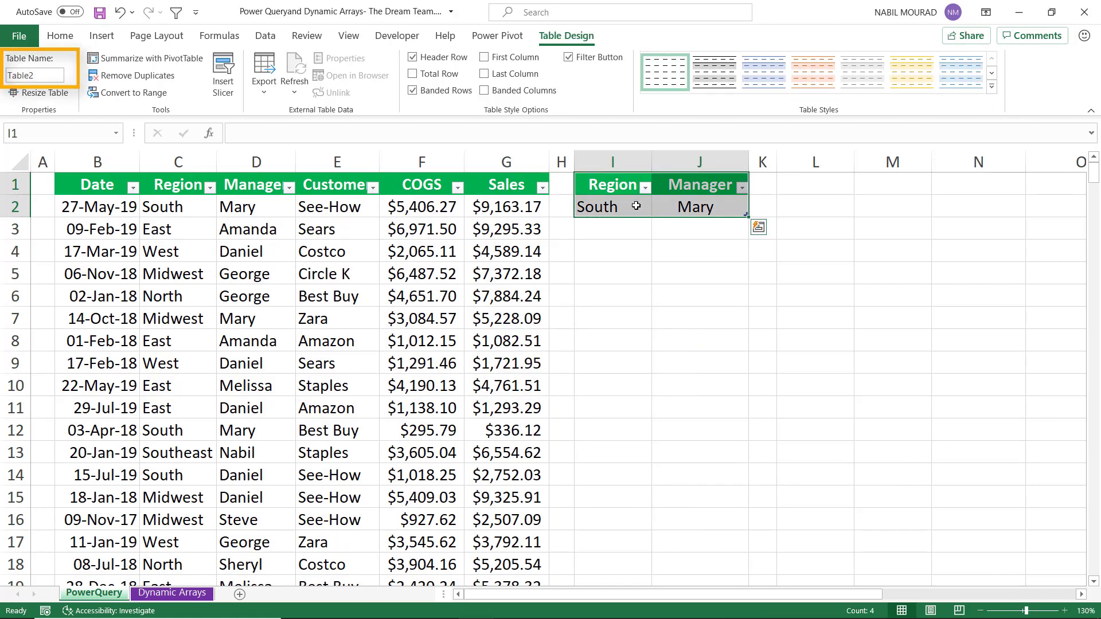
{"action": "left_click", "coordinate": [51, 72]}
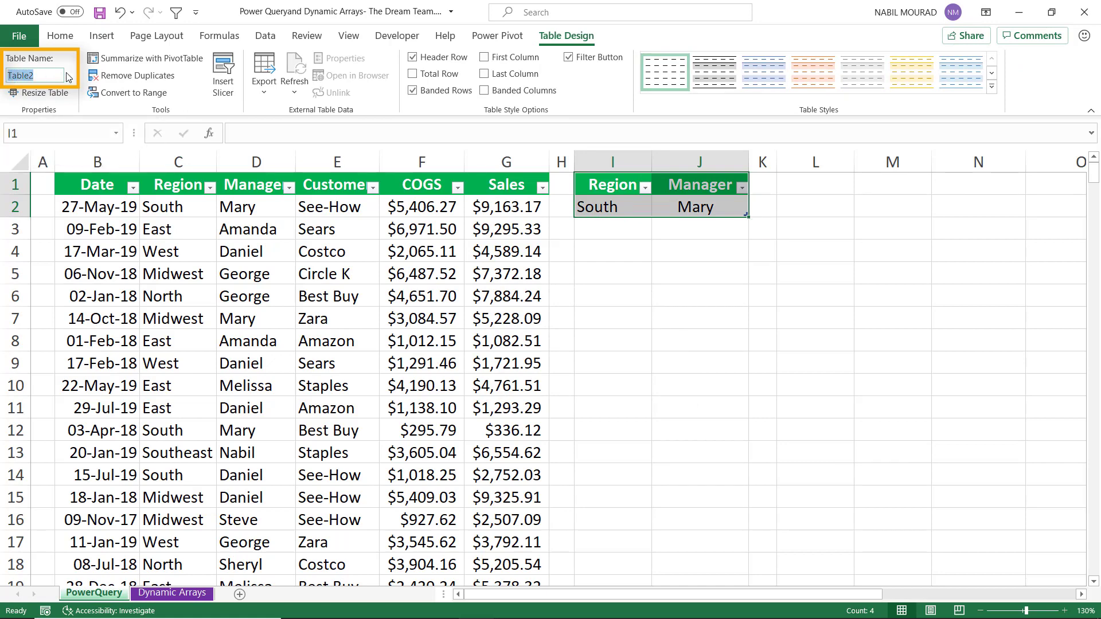
{"action": "type", "text": "CriteriaT"}
{"action": "key", "text": "Return"}
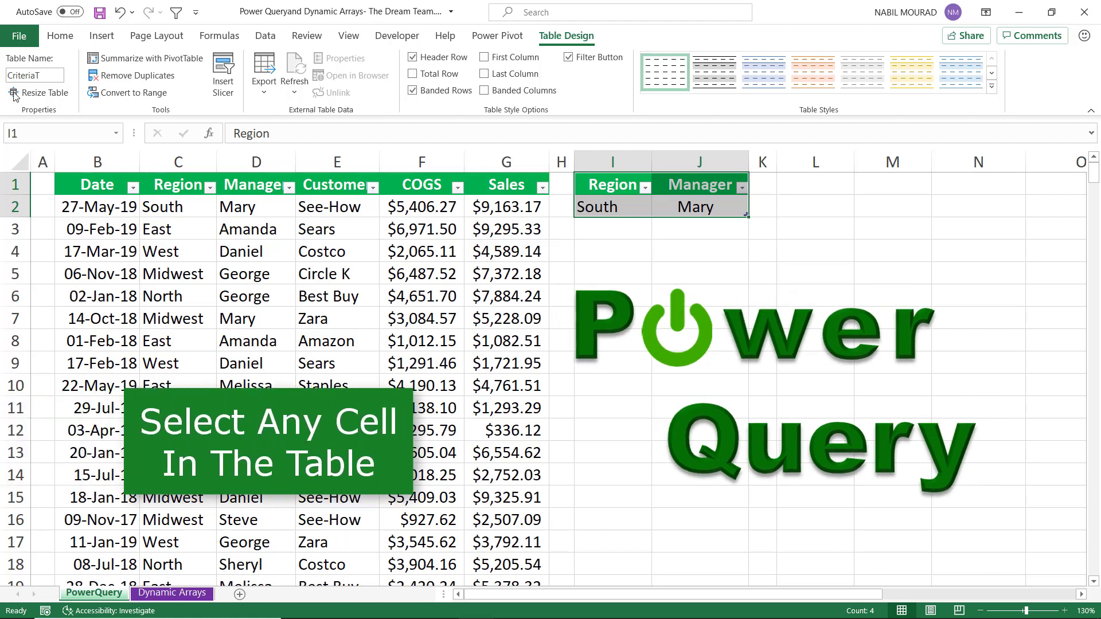
Bring the SourceT table into Power Query and load it as a connection-only query.
{"action": "left_click", "coordinate": [162, 269]}
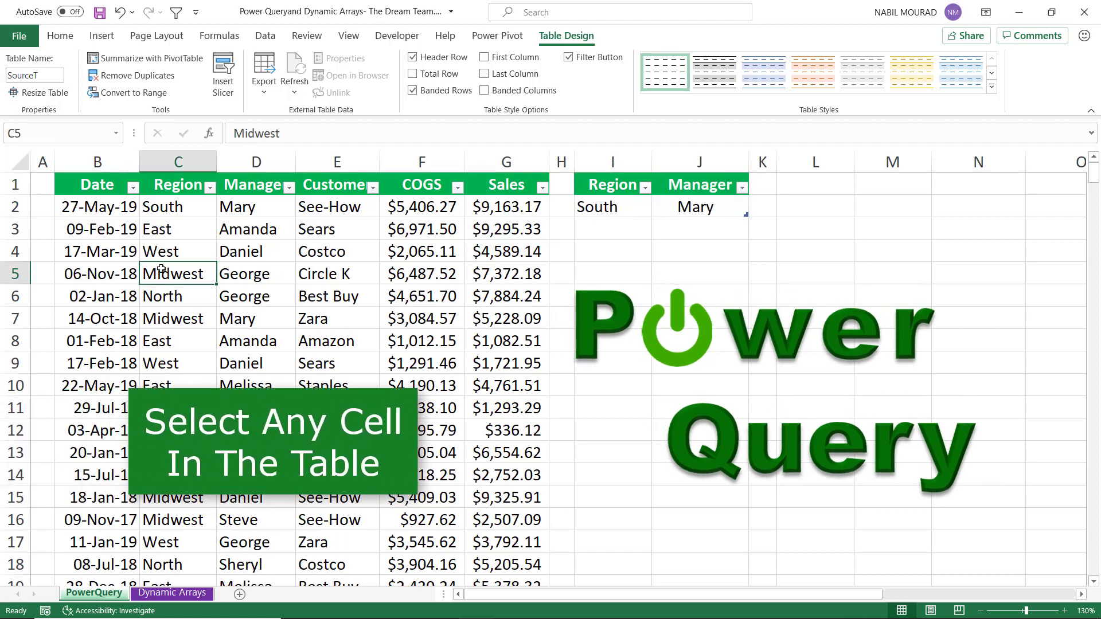
{"action": "left_click", "coordinate": [266, 36]}
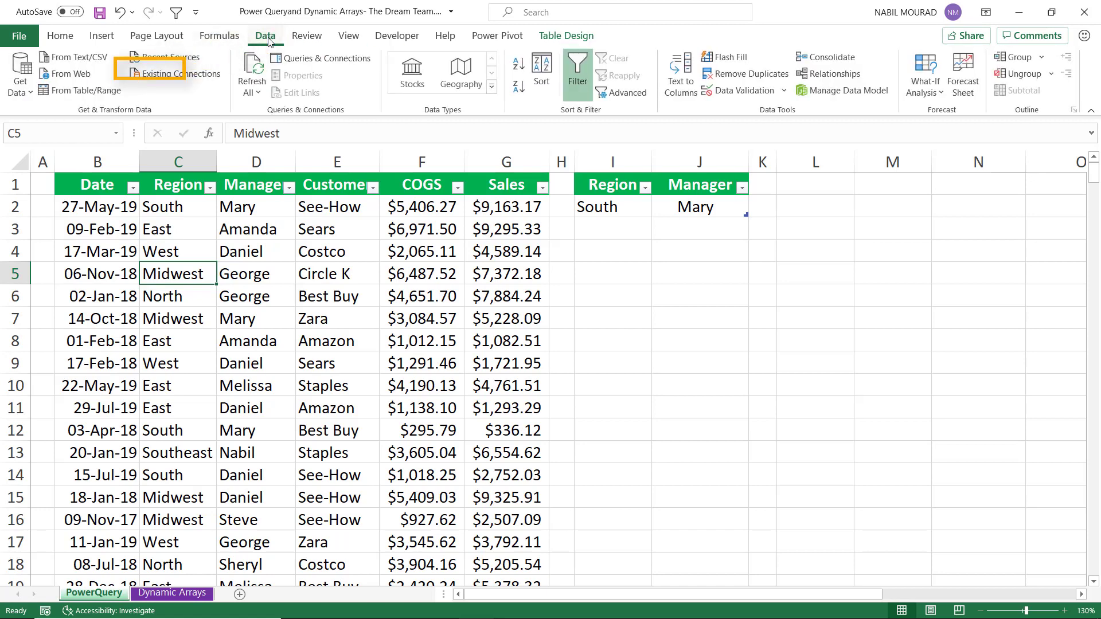
{"action": "left_click", "coordinate": [82, 93]}
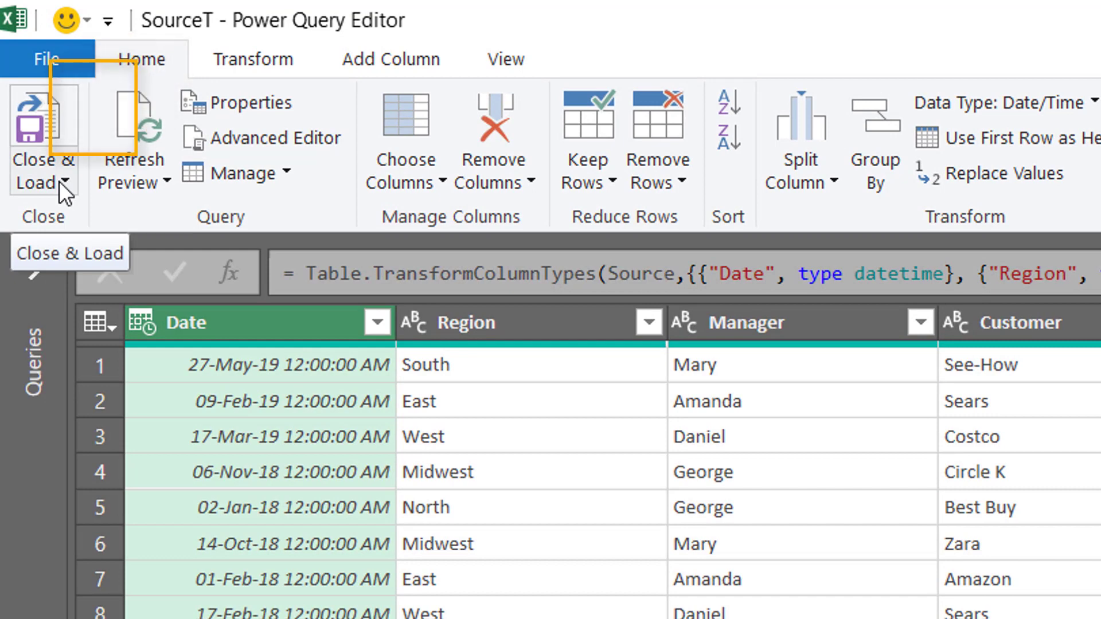
{"action": "left_click", "coordinate": [66, 183]}
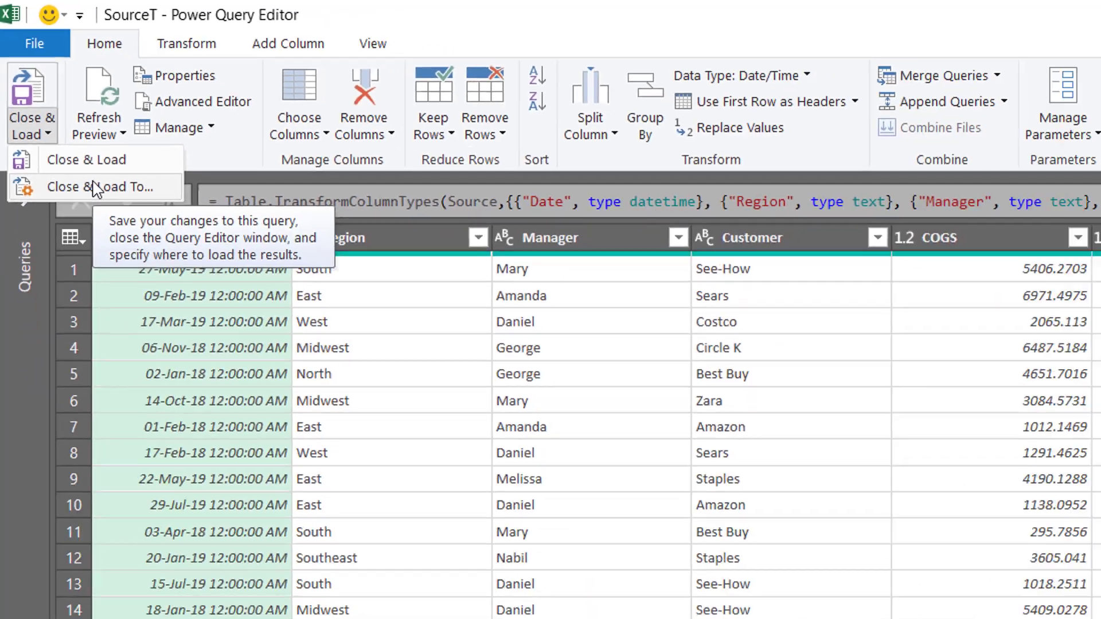
{"action": "left_click", "coordinate": [132, 256]}
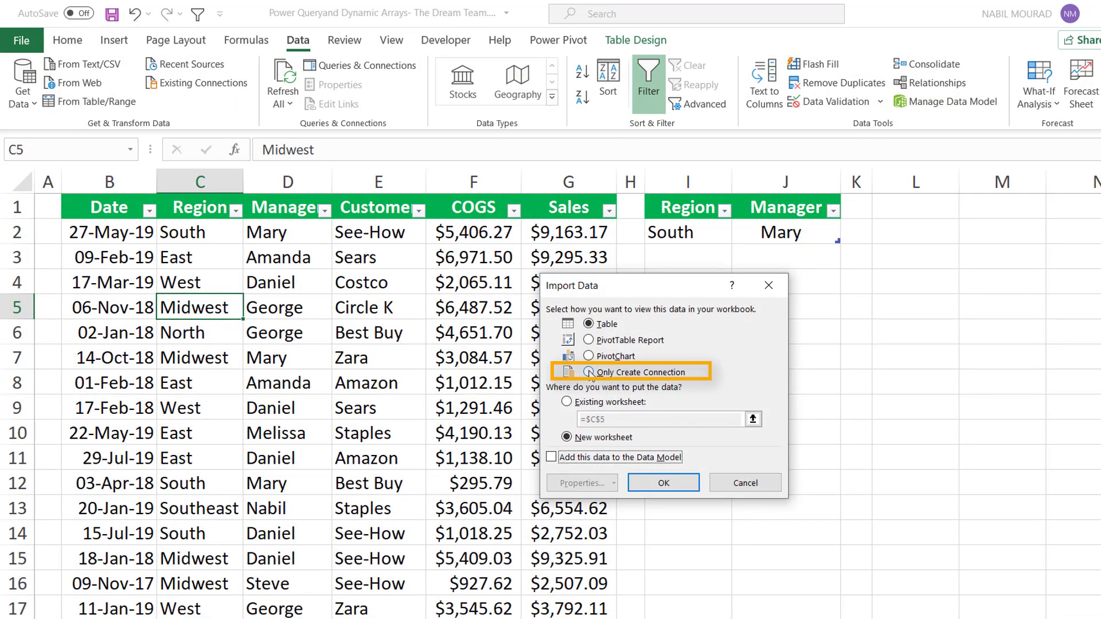
{"action": "left_click", "coordinate": [589, 373]}
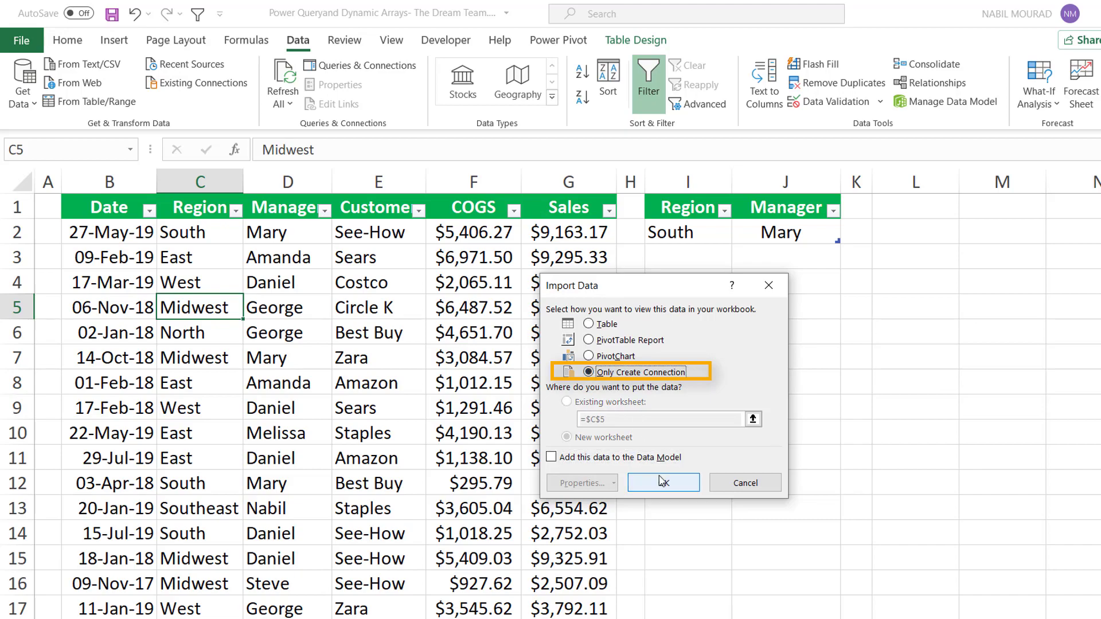
{"action": "left_click", "coordinate": [663, 485]}
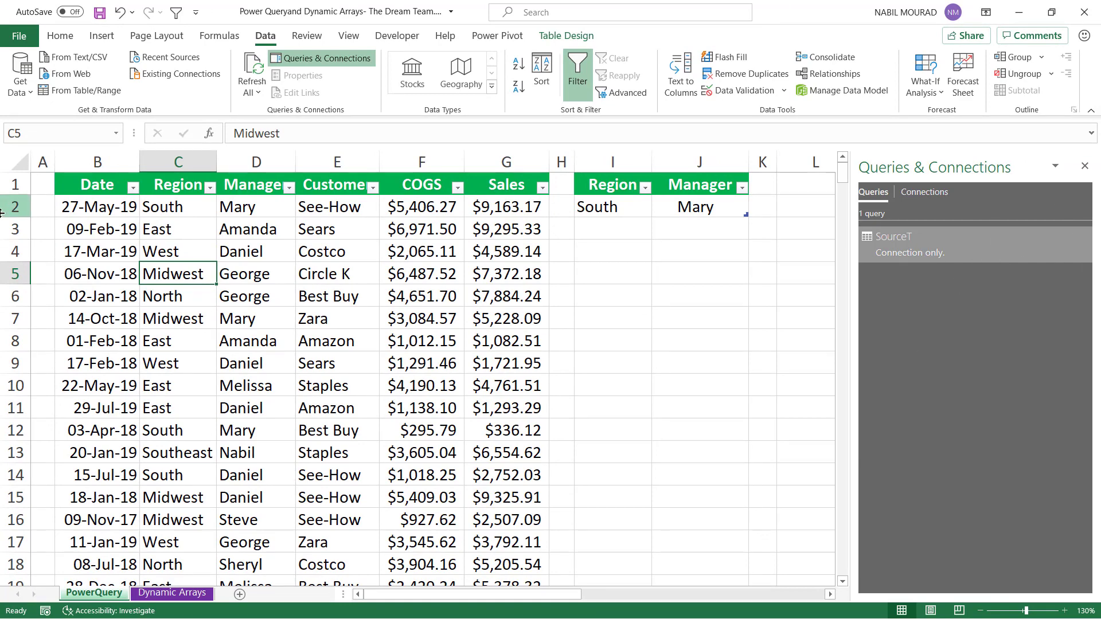
Bring the CriteriaT table into Power Query and load it as a connection-only query.
{"action": "left_click", "coordinate": [611, 207]}
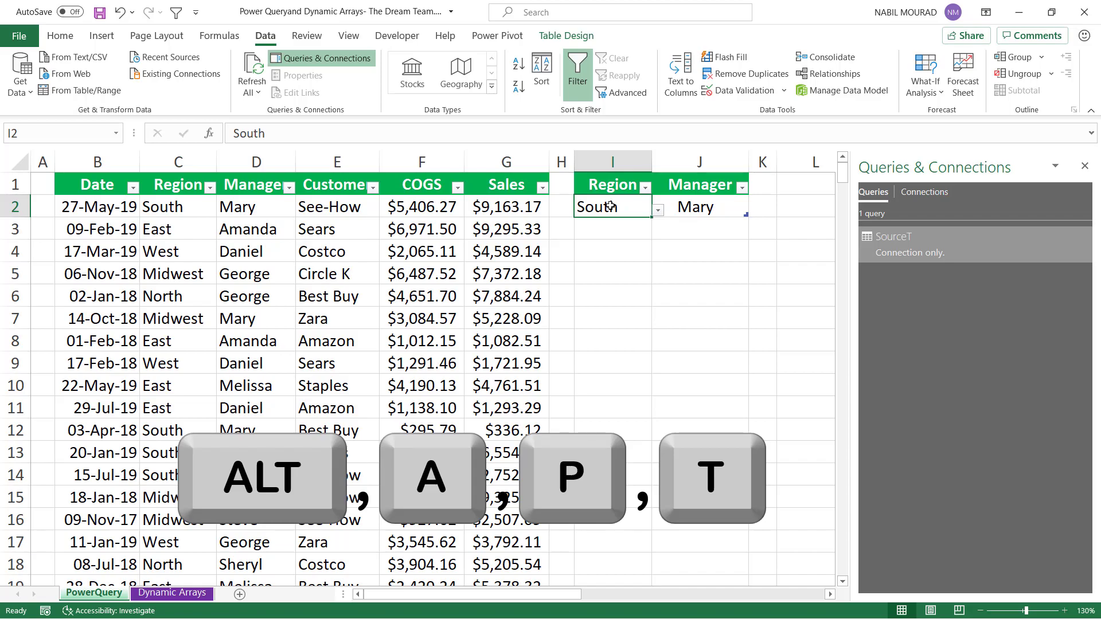
{"action": "key", "text": "alt+a"}
{"action": "key", "text": "p"}
{"action": "key", "text": "t"}
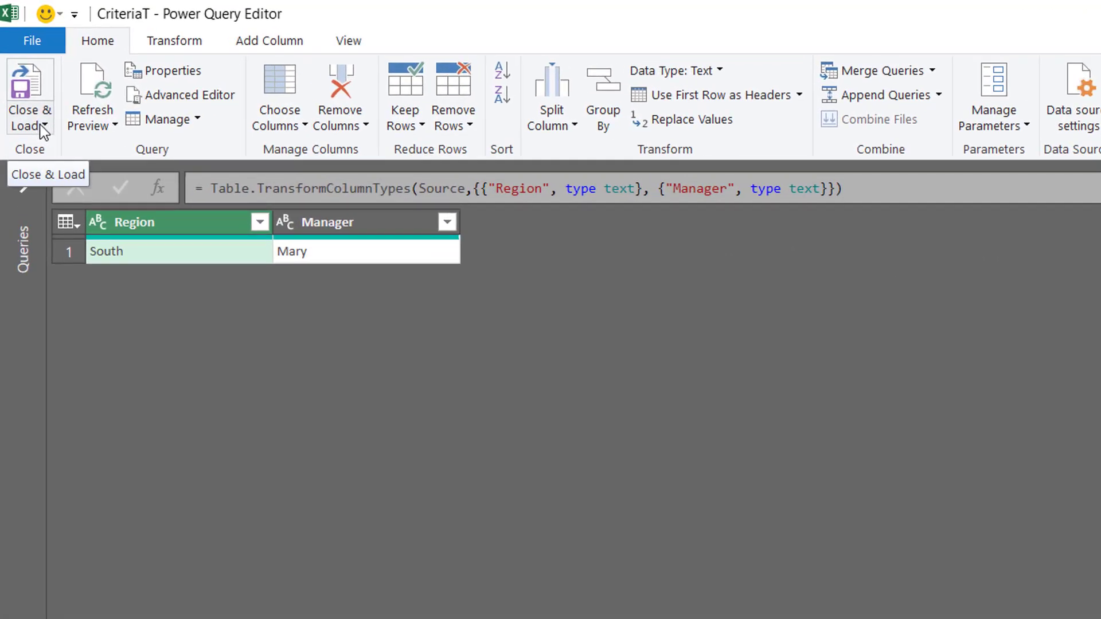
{"action": "left_click", "coordinate": [40, 124]}
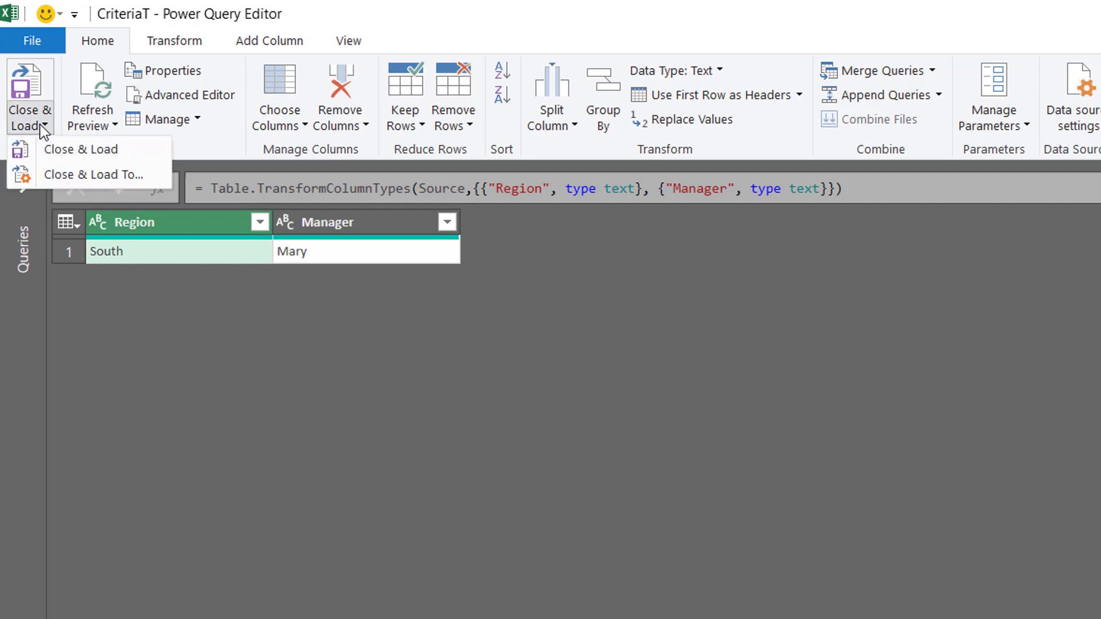
{"action": "left_click", "coordinate": [77, 174]}
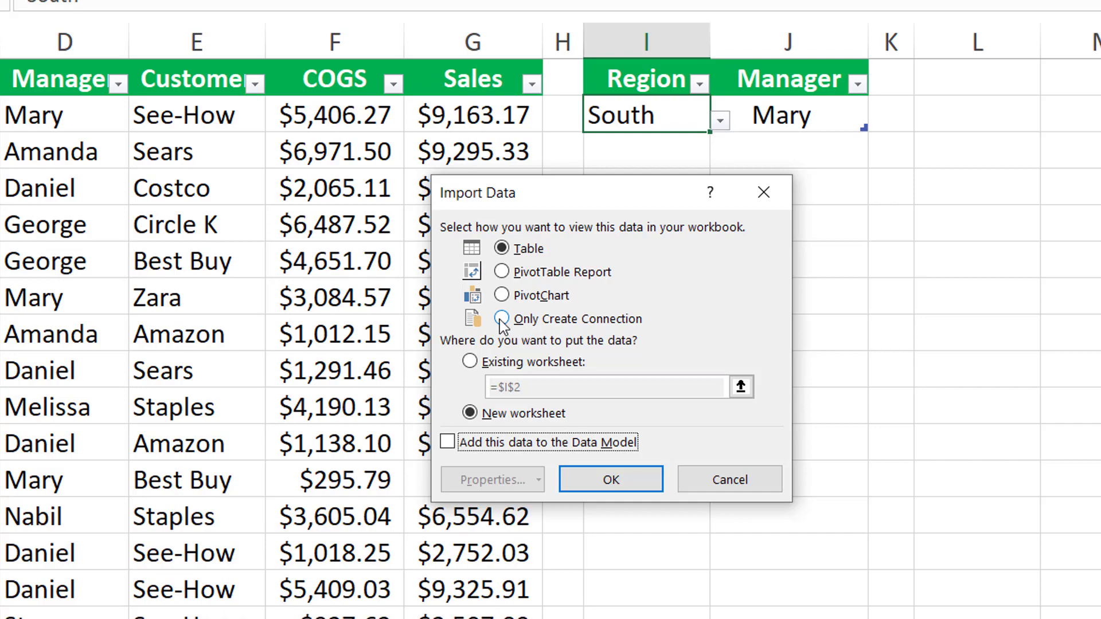
{"action": "left_click", "coordinate": [505, 320]}
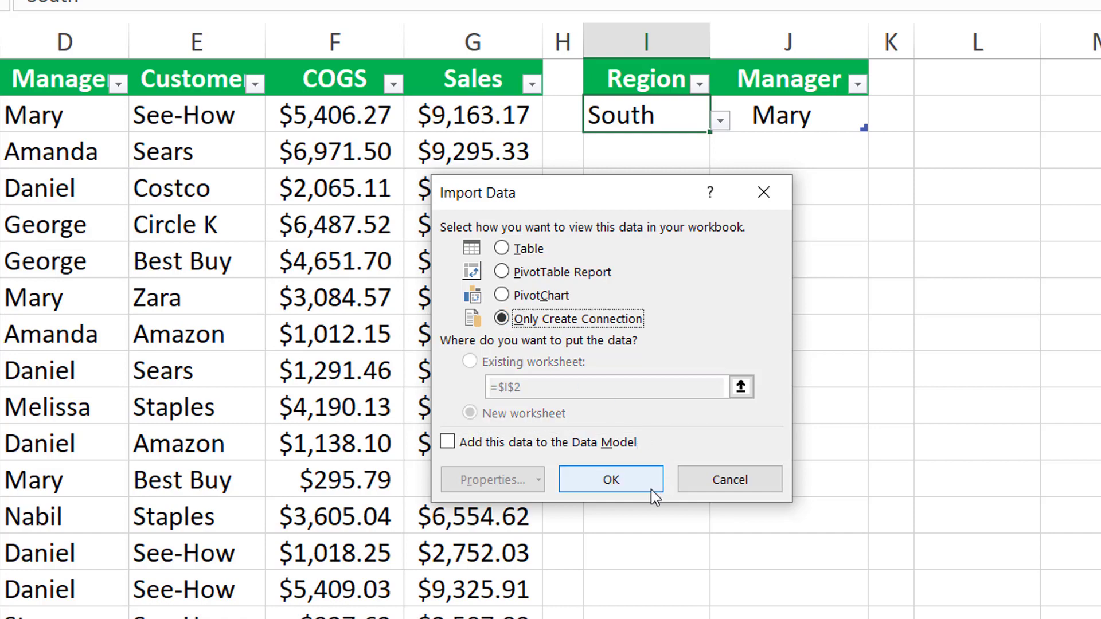
{"action": "left_click", "coordinate": [536, 483]}
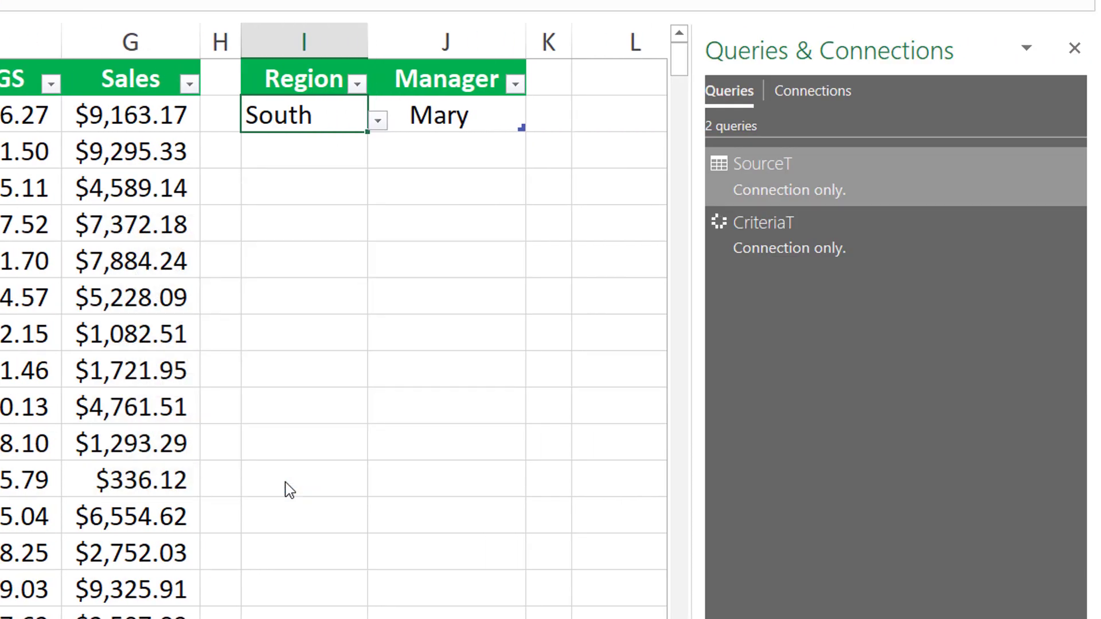
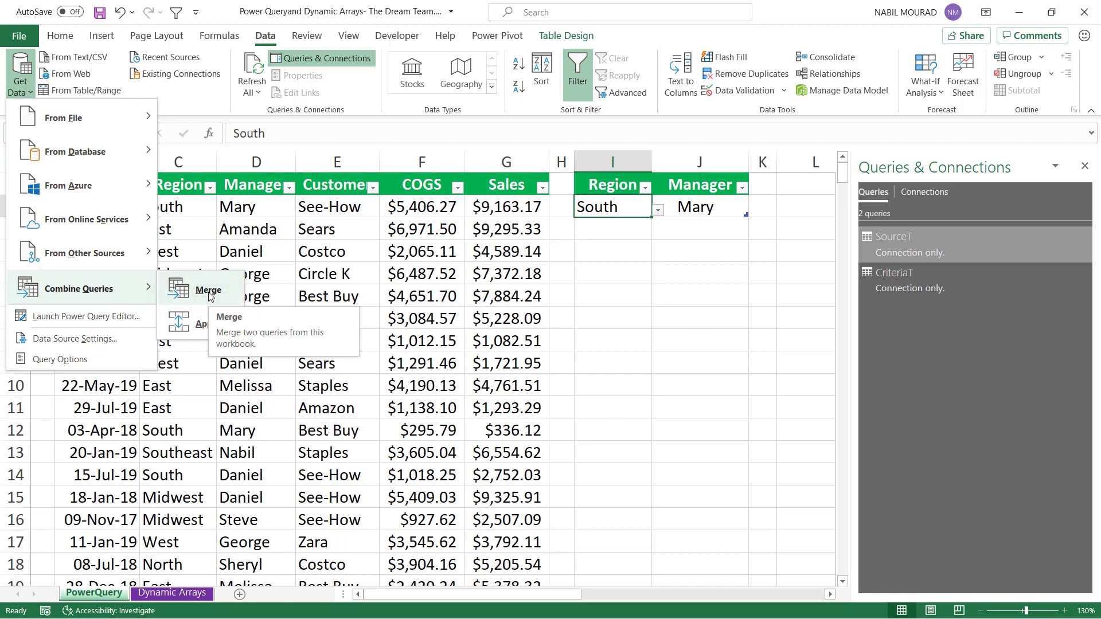
Start a merge query with SourceT as the first table and CriteriaT as the second.
{"action": "left_click", "coordinate": [208, 291]}
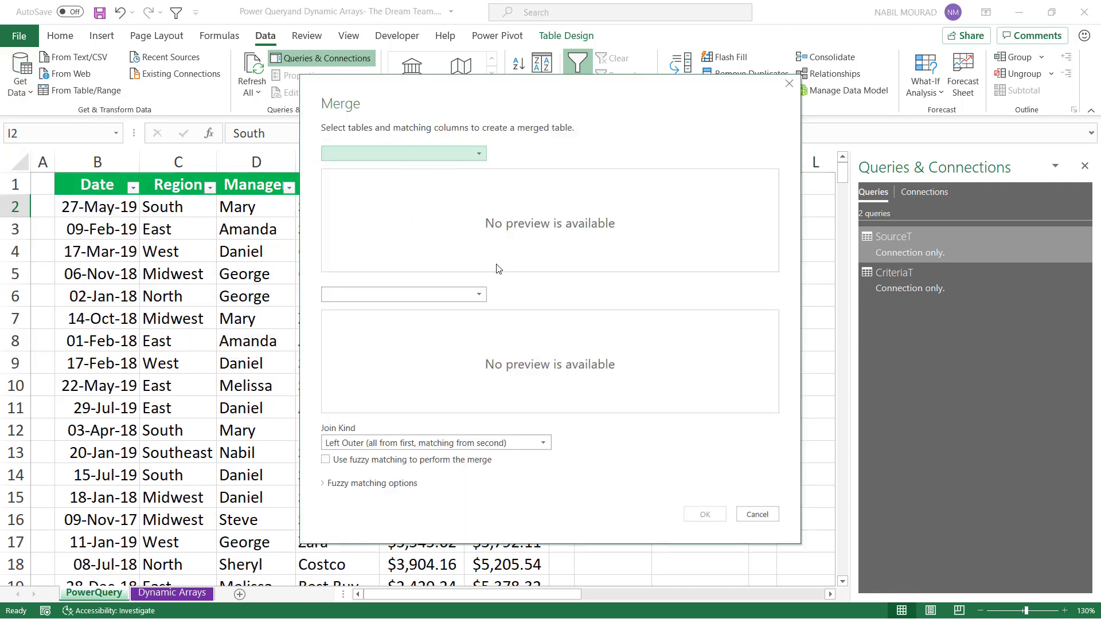
{"action": "left_click", "coordinate": [479, 154]}
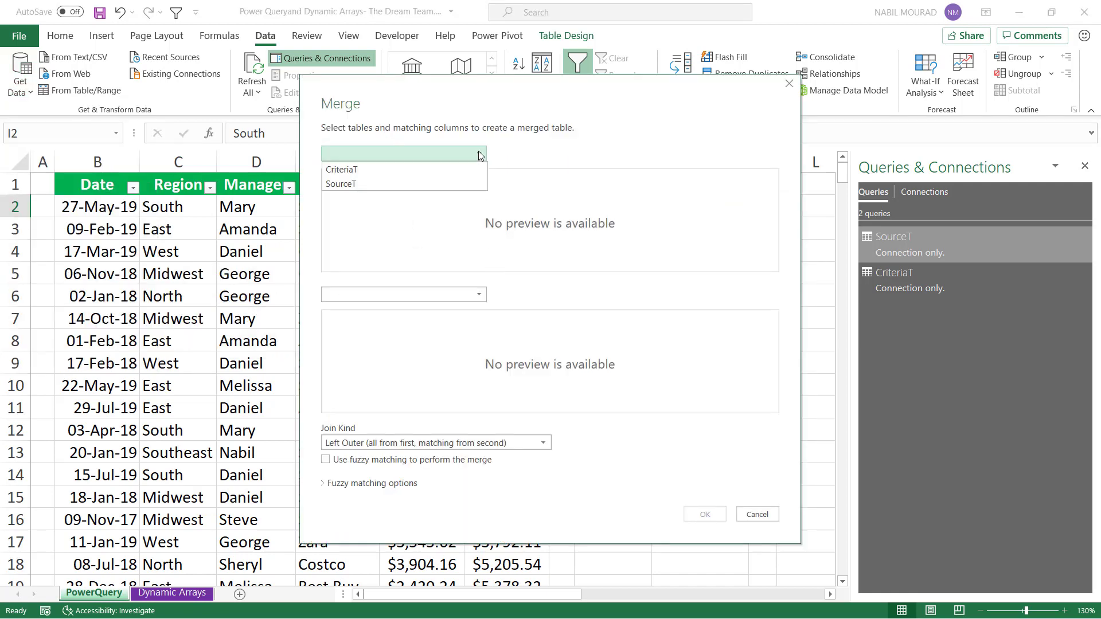
{"action": "left_click", "coordinate": [340, 183]}
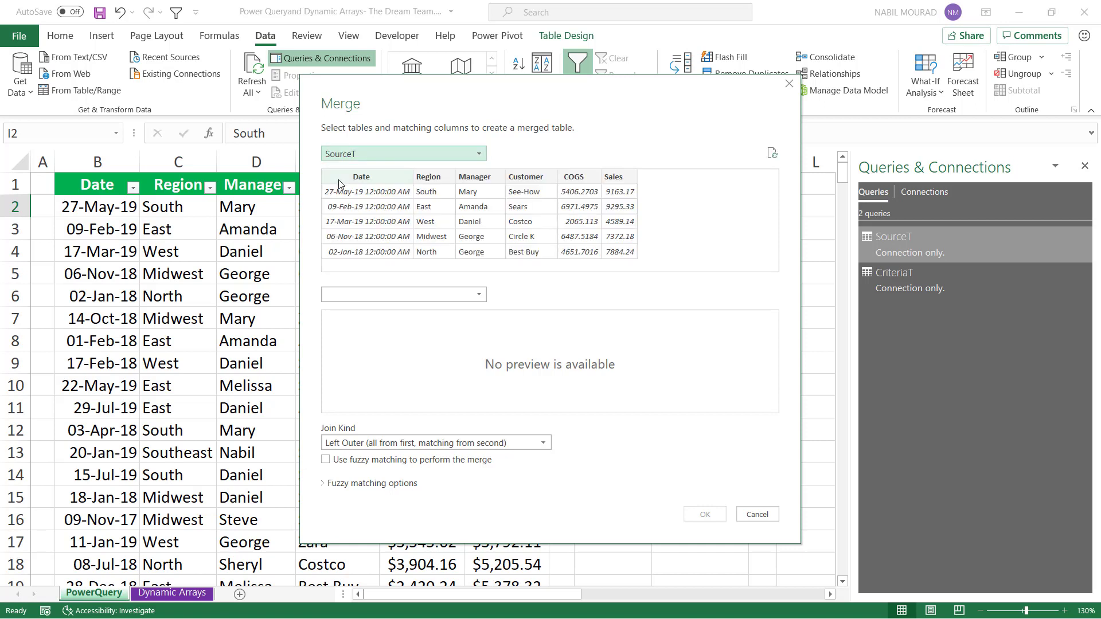
{"action": "left_click", "coordinate": [480, 296]}
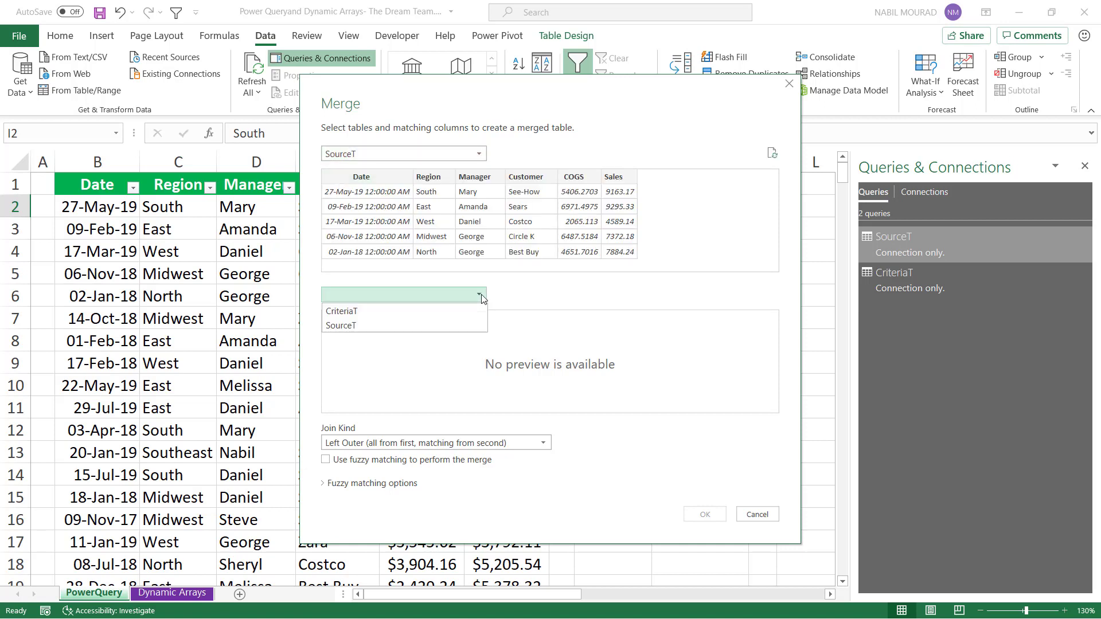
{"action": "left_click", "coordinate": [346, 311]}
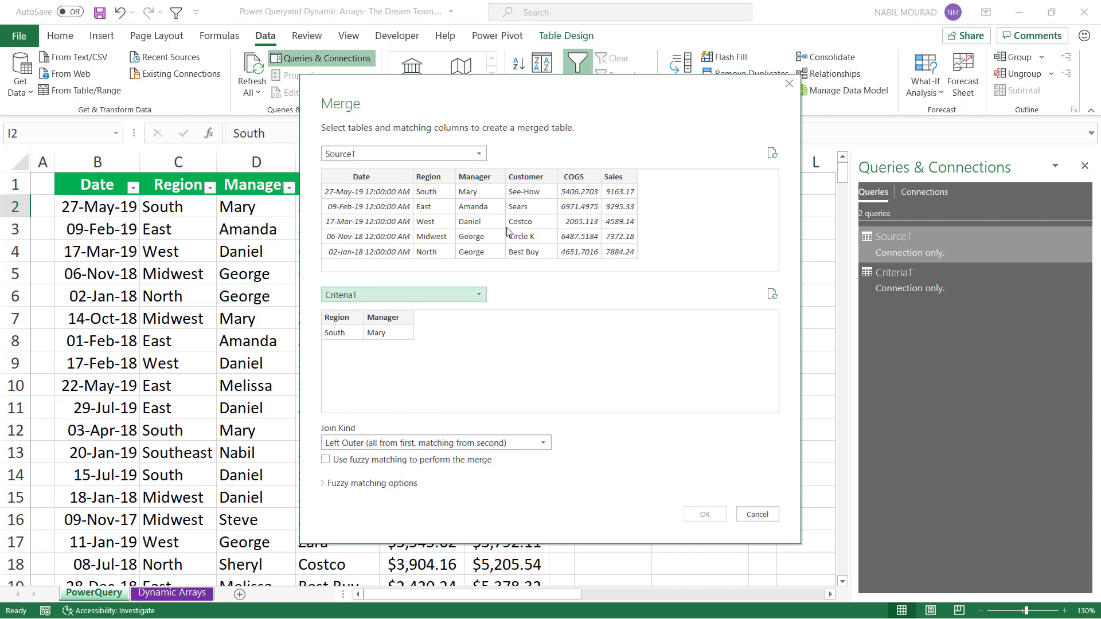
Match the Region and Manager columns, in that order, between SourceT and CriteriaT for the merge.
{"action": "left_click", "coordinate": [443, 179]}
{"action": "left_click", "coordinate": [443, 179]}
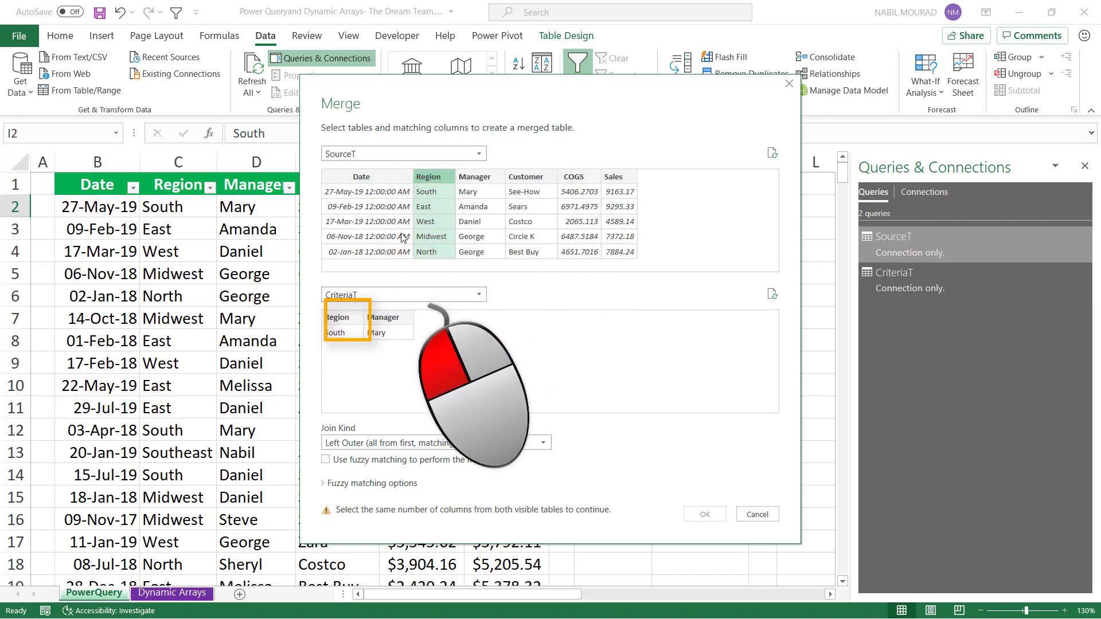
{"action": "left_click", "coordinate": [350, 319]}
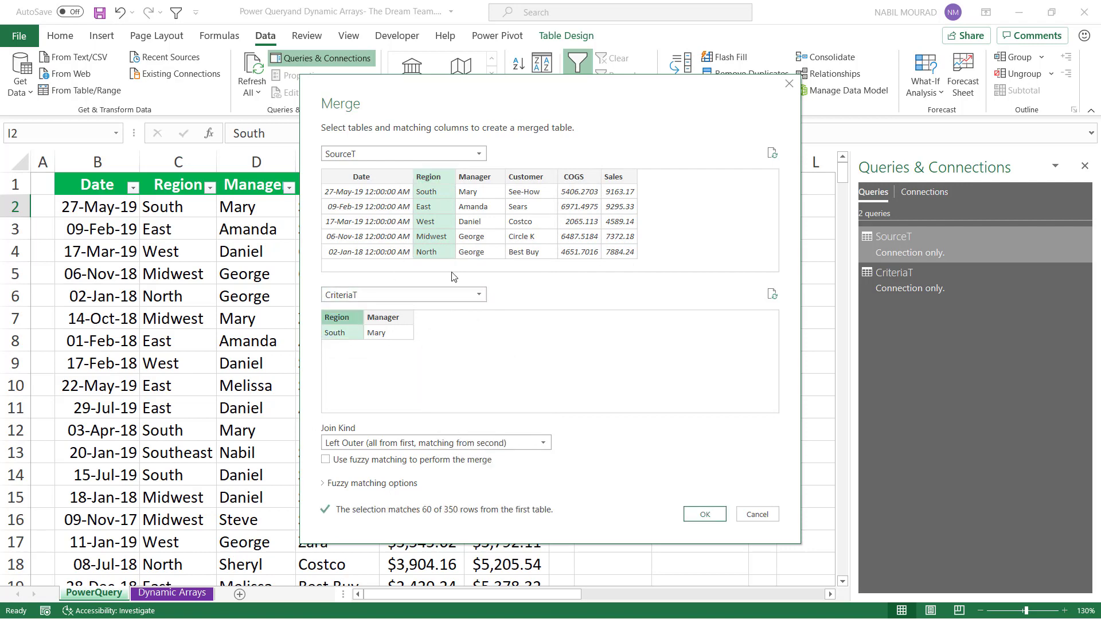
{"action": "key", "text": "ctrl"}
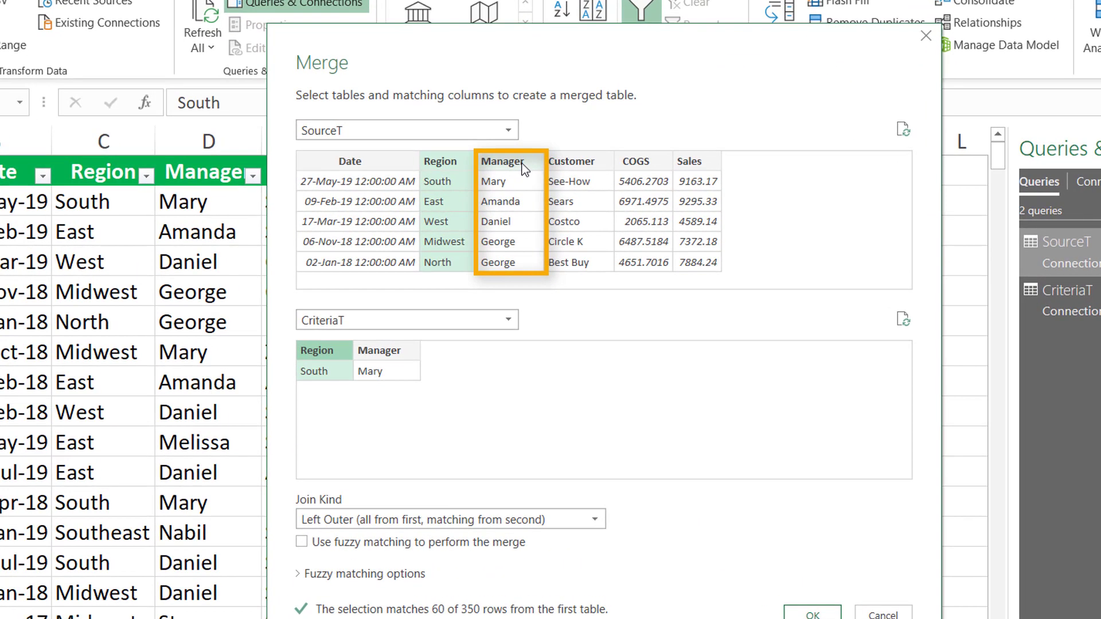
{"action": "left_click", "coordinate": [524, 165], "text": "ctrl"}
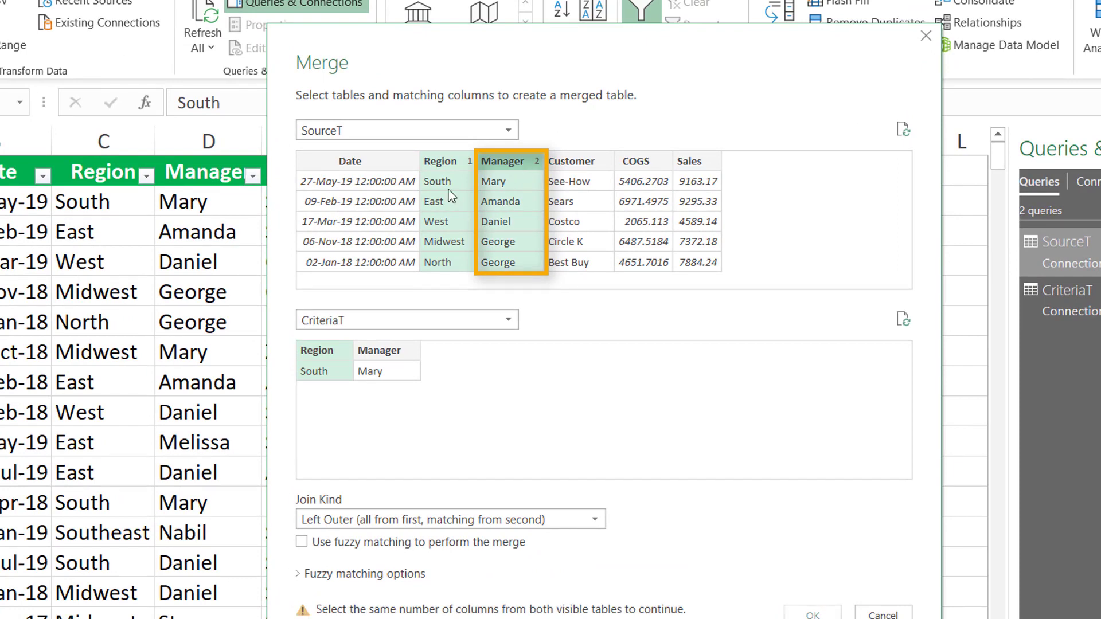
{"action": "left_click", "coordinate": [405, 349], "text": "ctrl"}
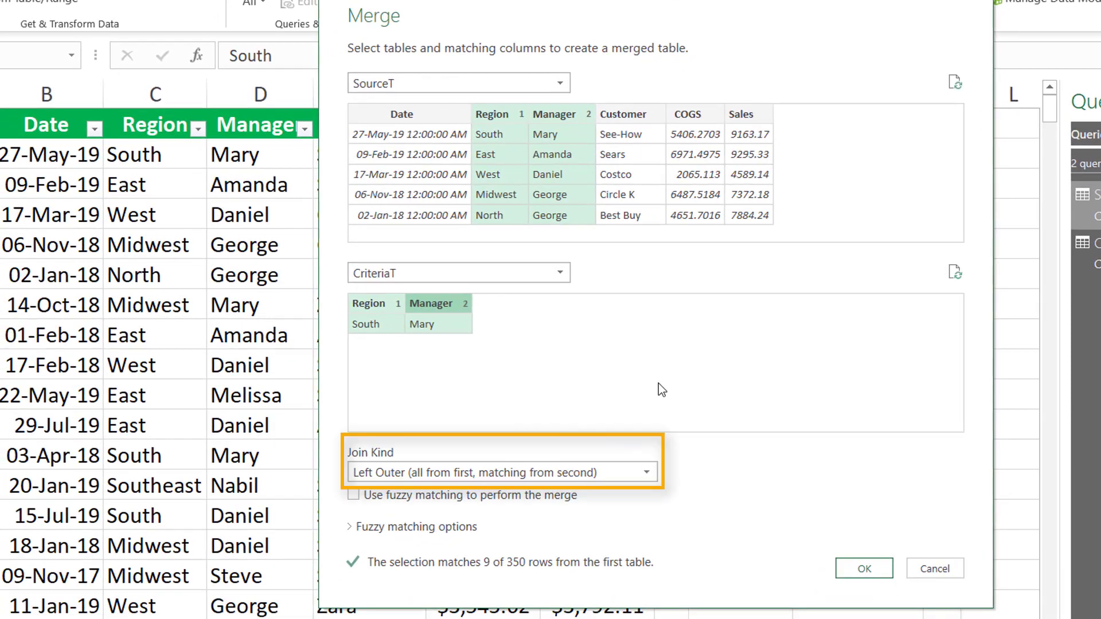
Set the join kind to Inner (only matching rows) and create the merged query.
{"action": "left_click", "coordinate": [647, 473]}
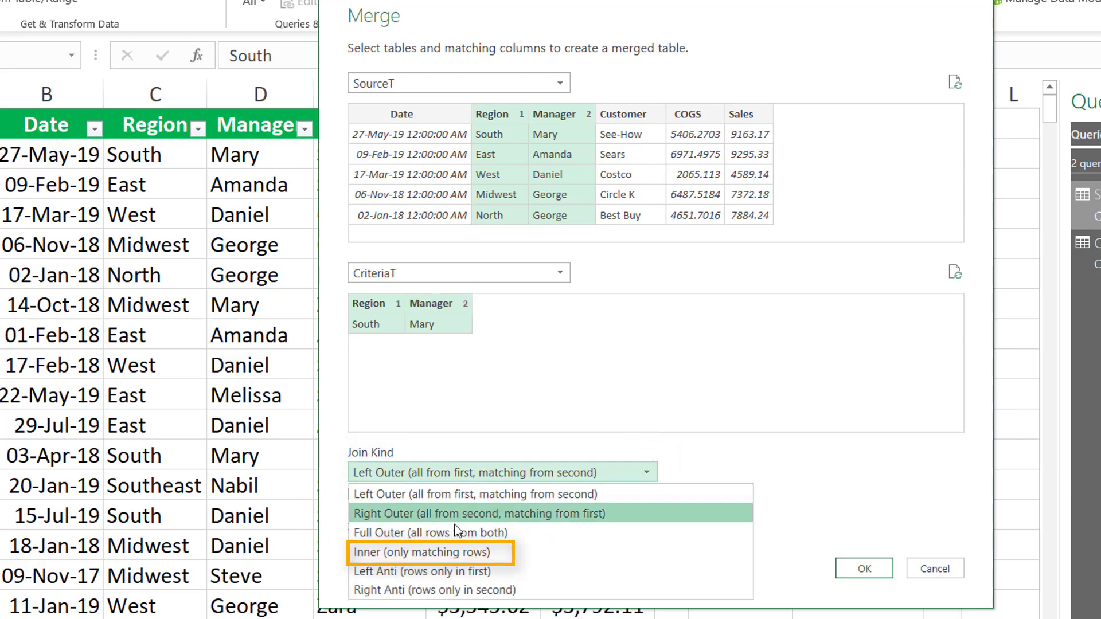
{"action": "left_click", "coordinate": [438, 554]}
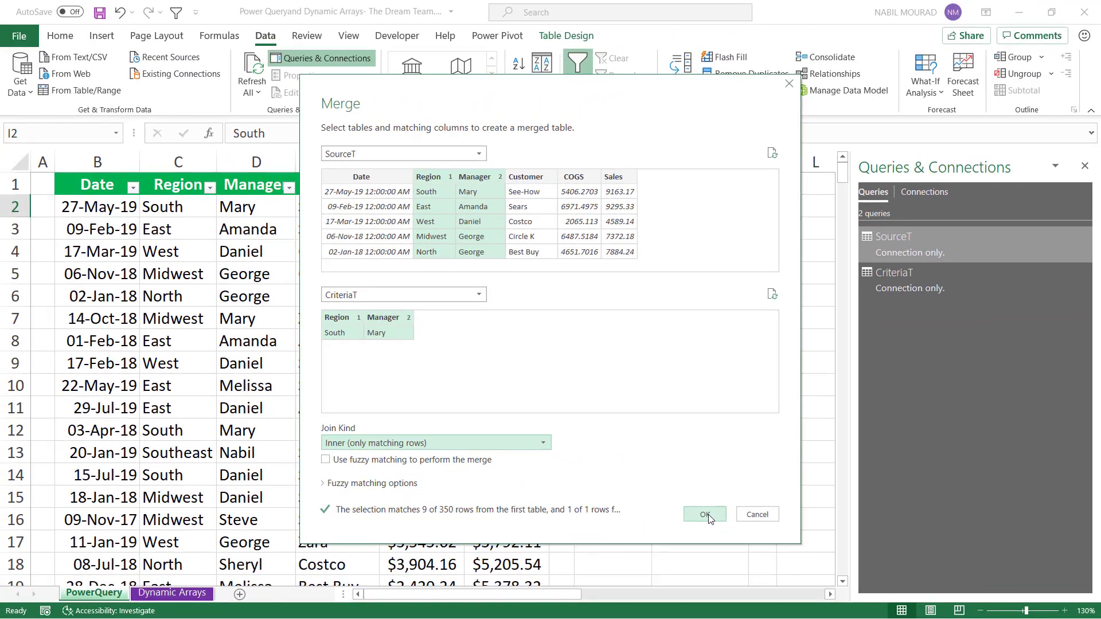
{"action": "left_click", "coordinate": [706, 515]}
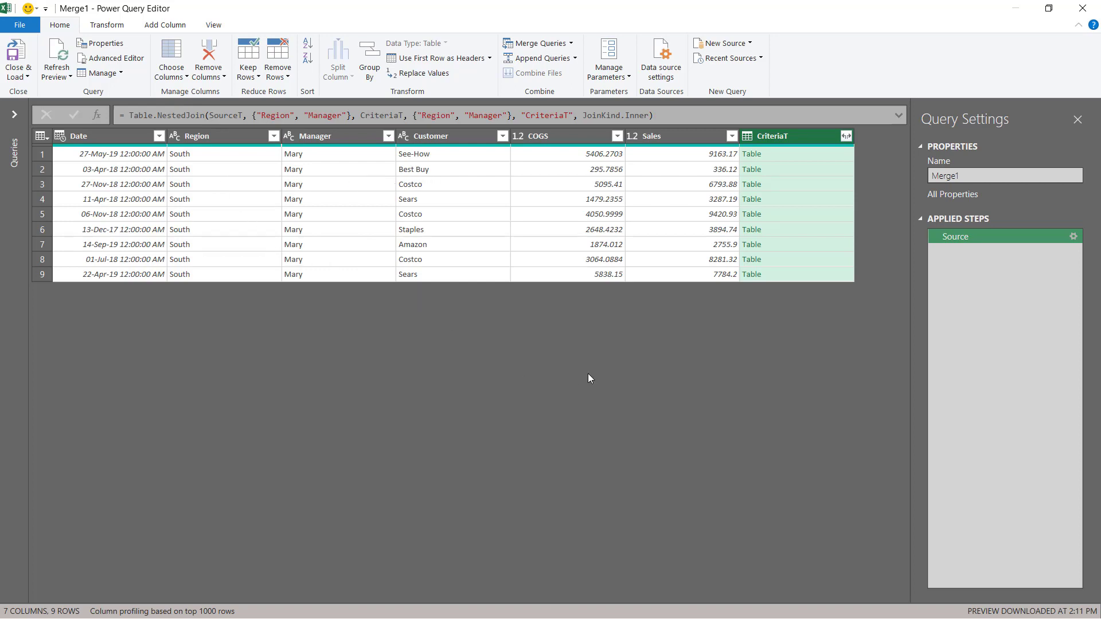
Rename the merged query as ExtractedRecords.
{"action": "left_click", "coordinate": [975, 175]}
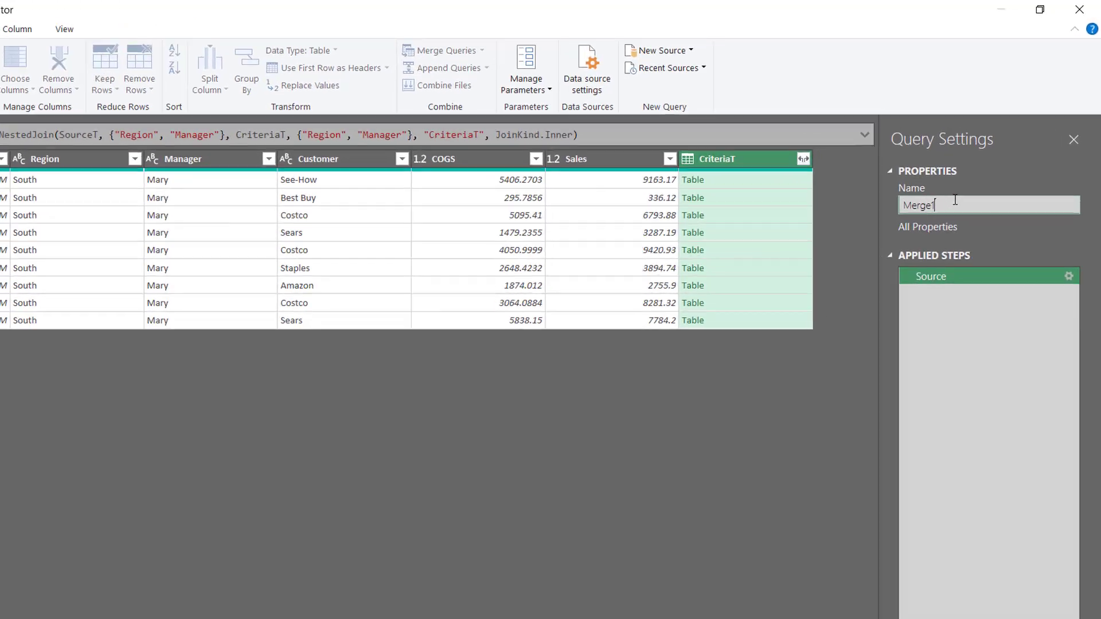
{"action": "left_click_drag", "start_coordinate": [956, 199], "coordinate": [899, 205]}
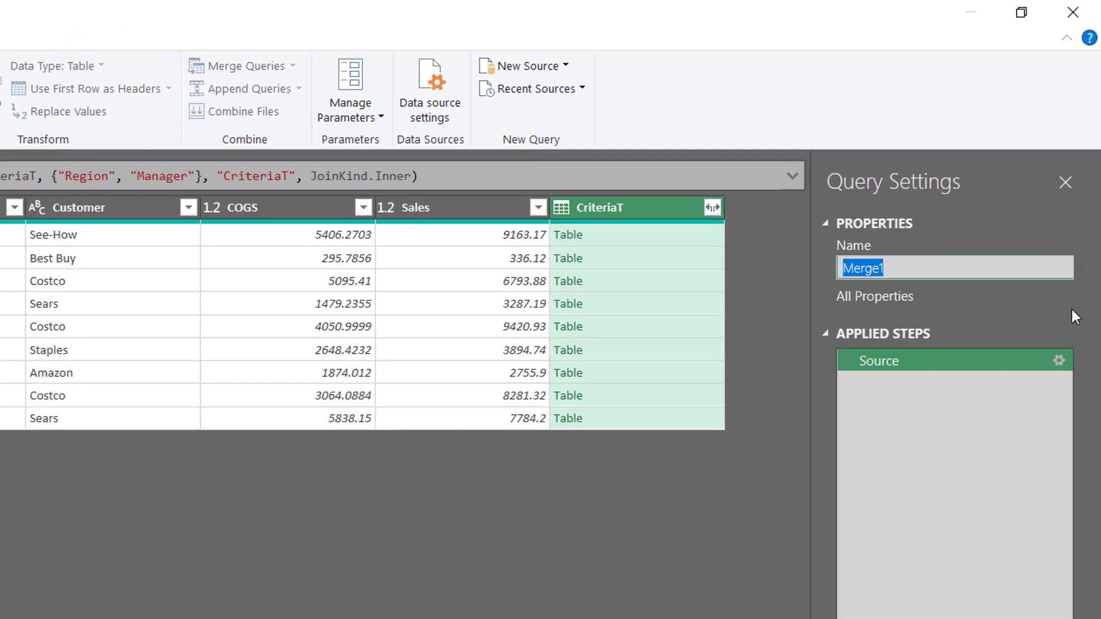
{"action": "type", "text": "ExtractedRecords"}
{"action": "key", "text": "Return"}
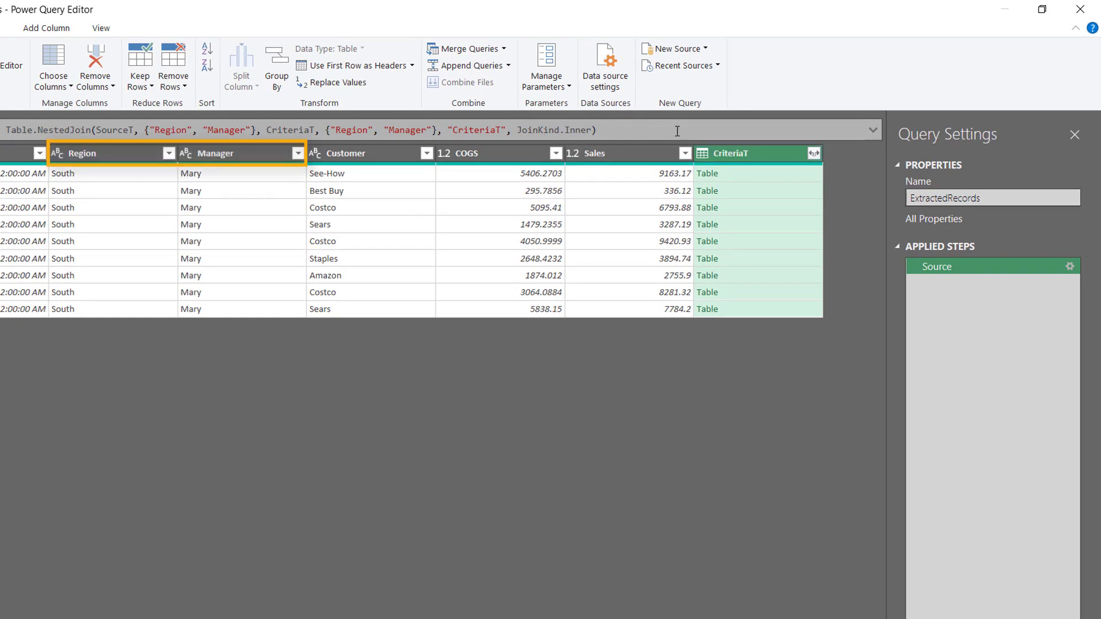
Remove the CriteriaT column from the merged query.
{"action": "left_click", "coordinate": [753, 152]}
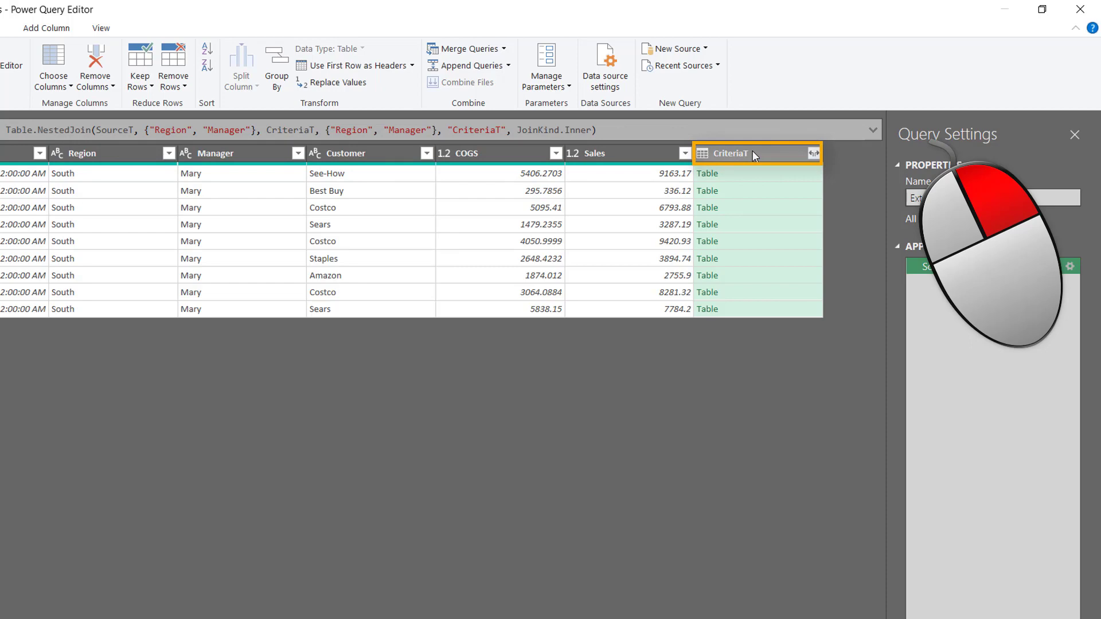
{"action": "right_click", "coordinate": [752, 152]}
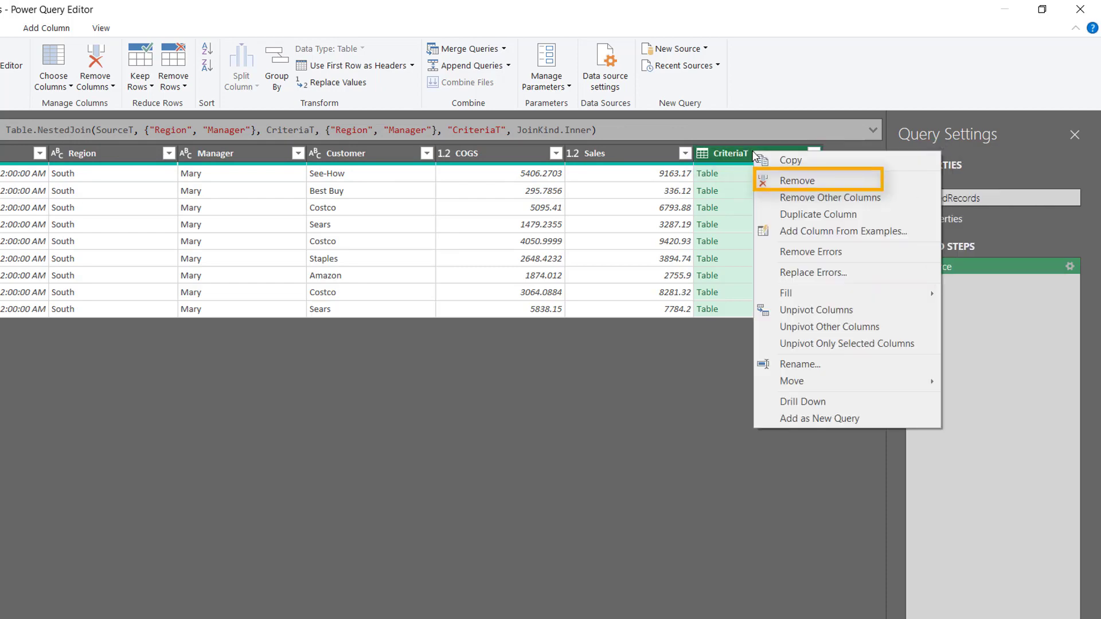
{"action": "left_click", "coordinate": [794, 182]}
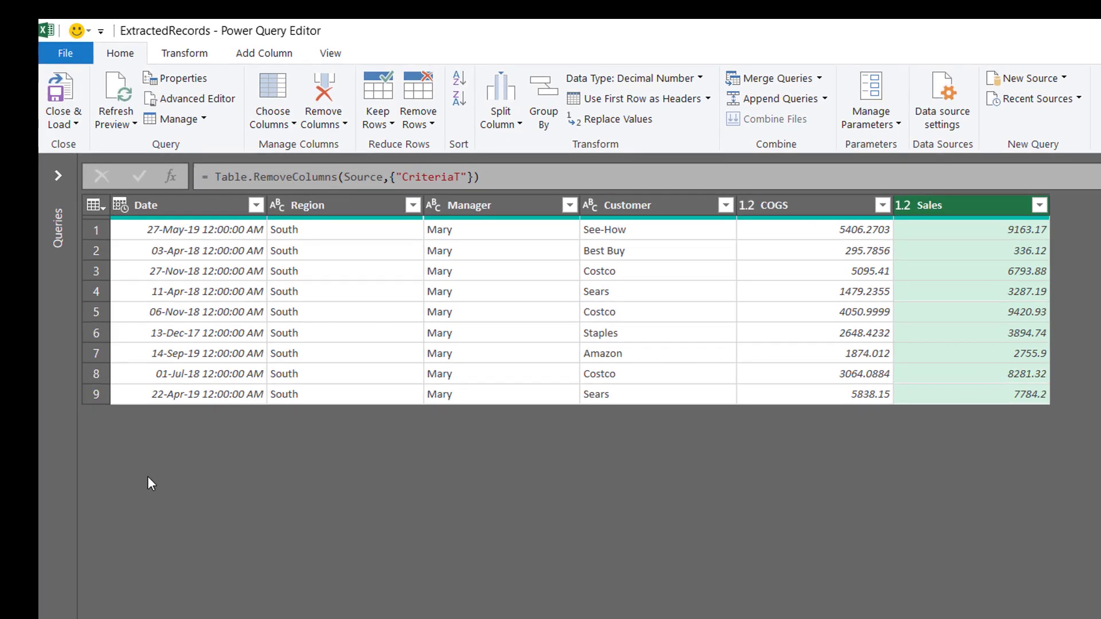
Change the Date column's data type to Date and the COGS and Sales columns to Currency.
{"action": "left_click", "coordinate": [121, 207]}
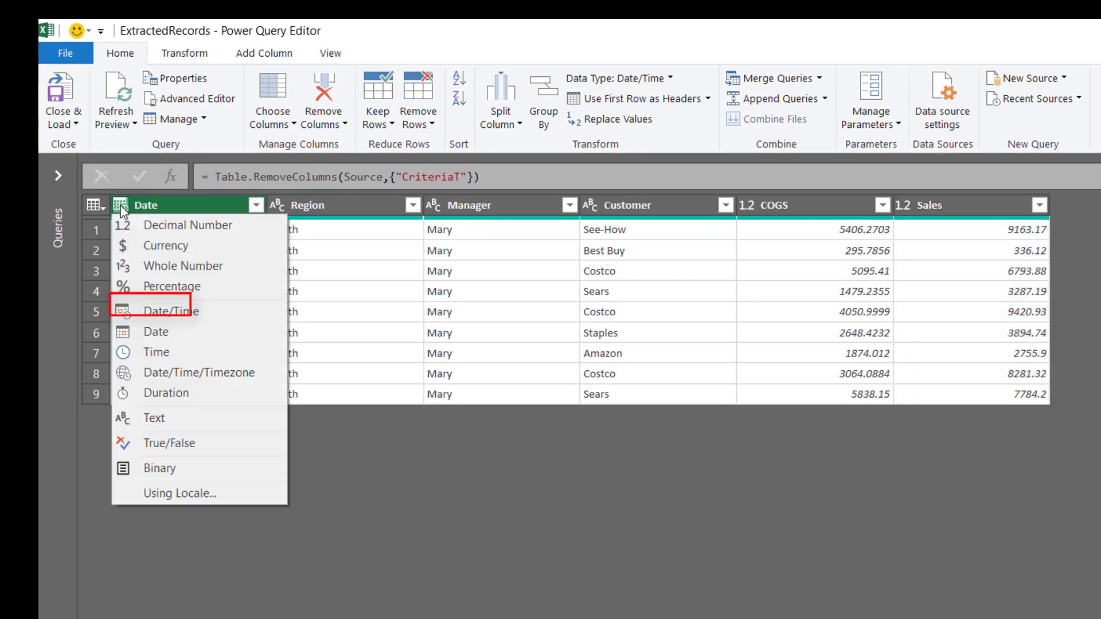
{"action": "left_click", "coordinate": [157, 336]}
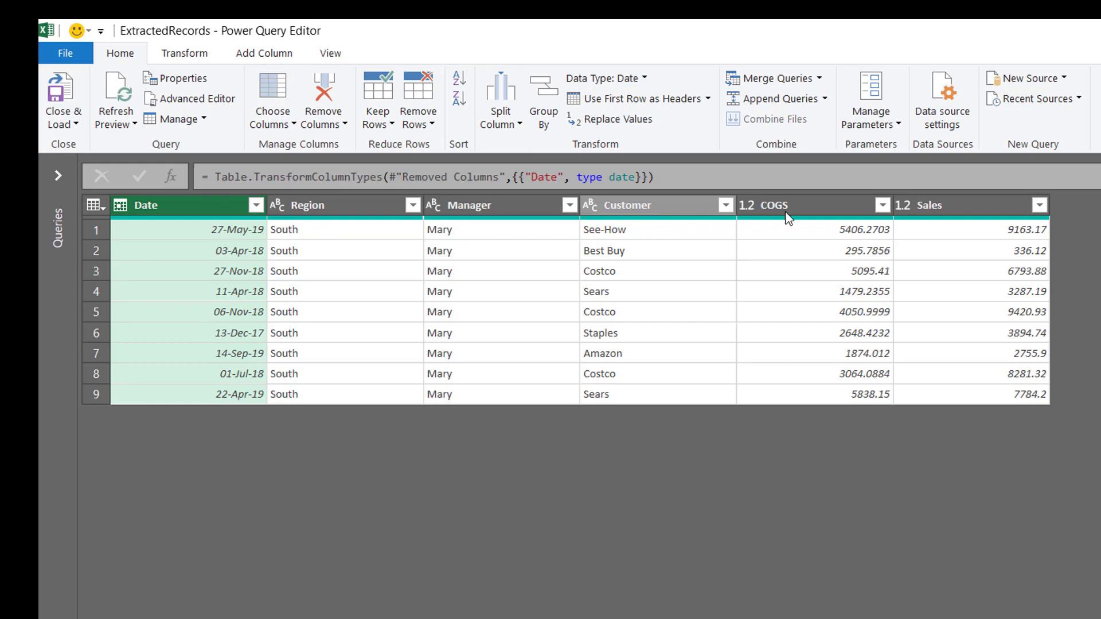
{"action": "left_click", "coordinate": [809, 209]}
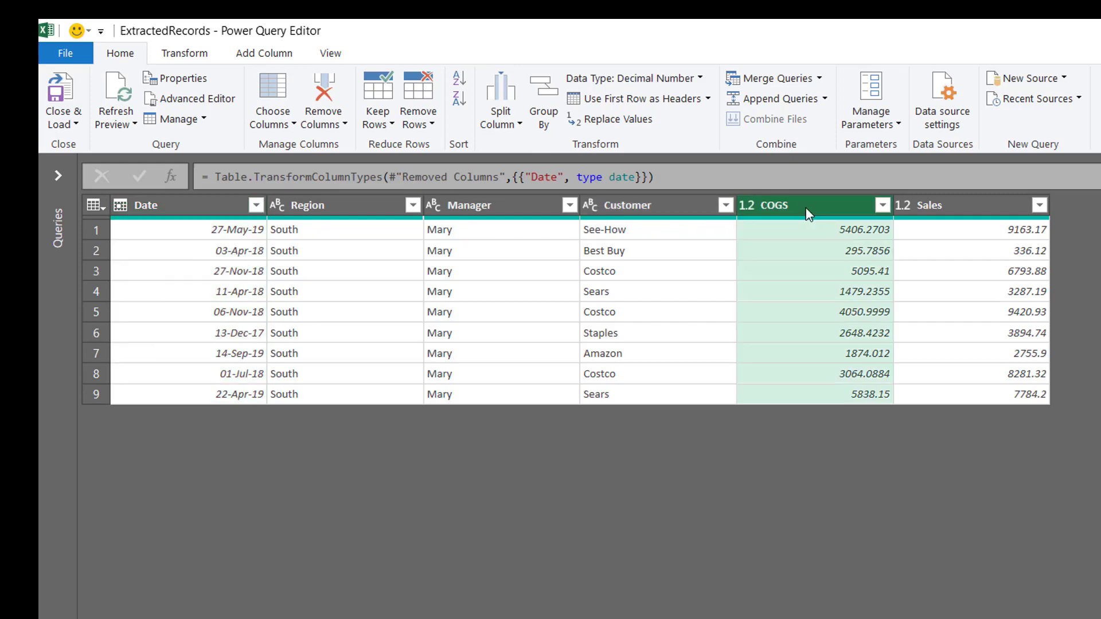
{"action": "left_click", "coordinate": [951, 206], "text": "shift"}
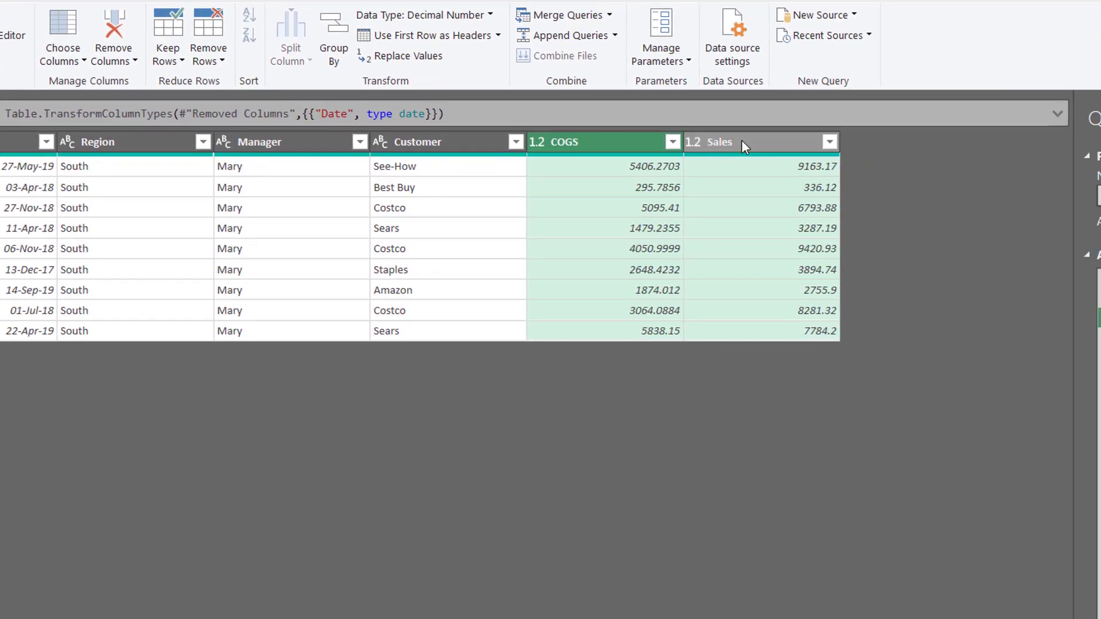
{"action": "right_click", "coordinate": [948, 209]}
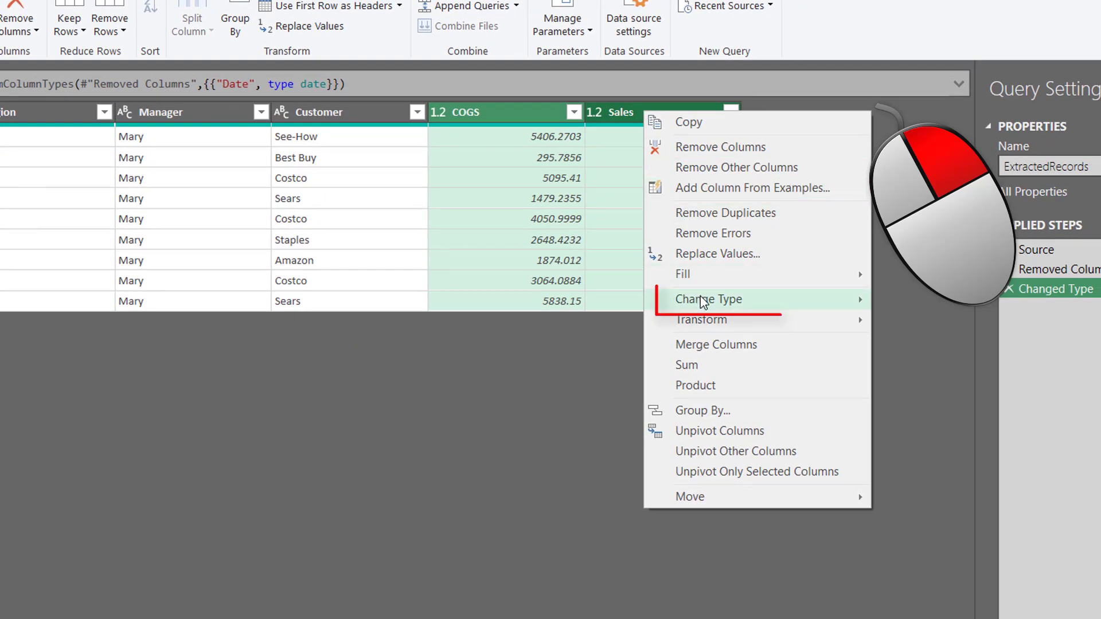
{"action": "mouse_move", "coordinate": [702, 299]}
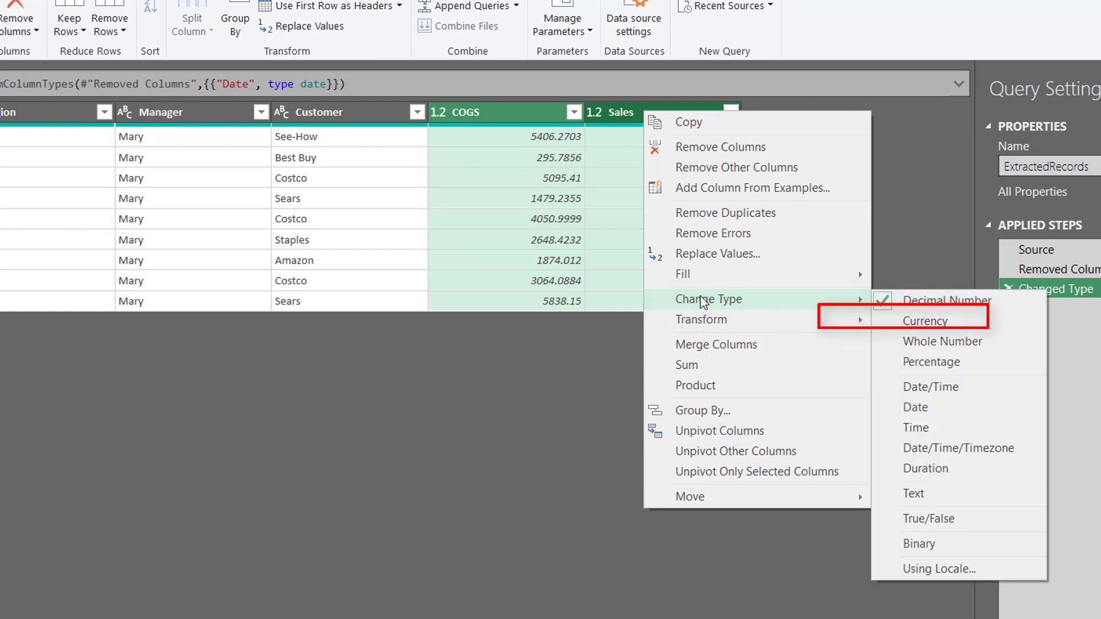
{"action": "left_click", "coordinate": [921, 320]}
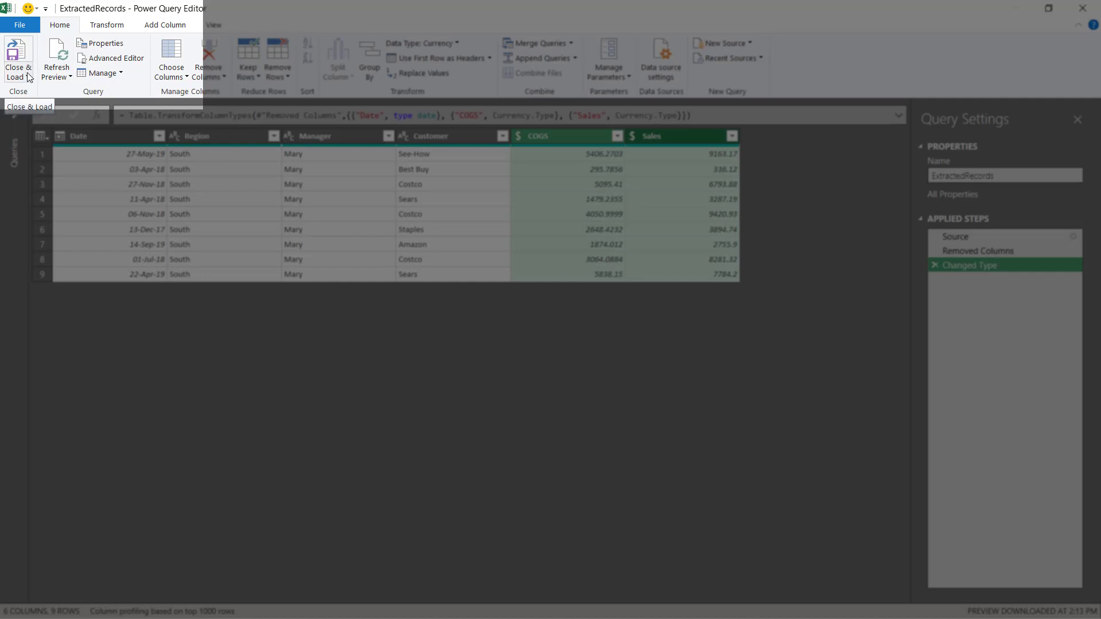
Load the ExtractedRecords query as a table in cell L1 of the existing PowerQuery worksheet and close the queries pane.
{"action": "left_click", "coordinate": [27, 77]}
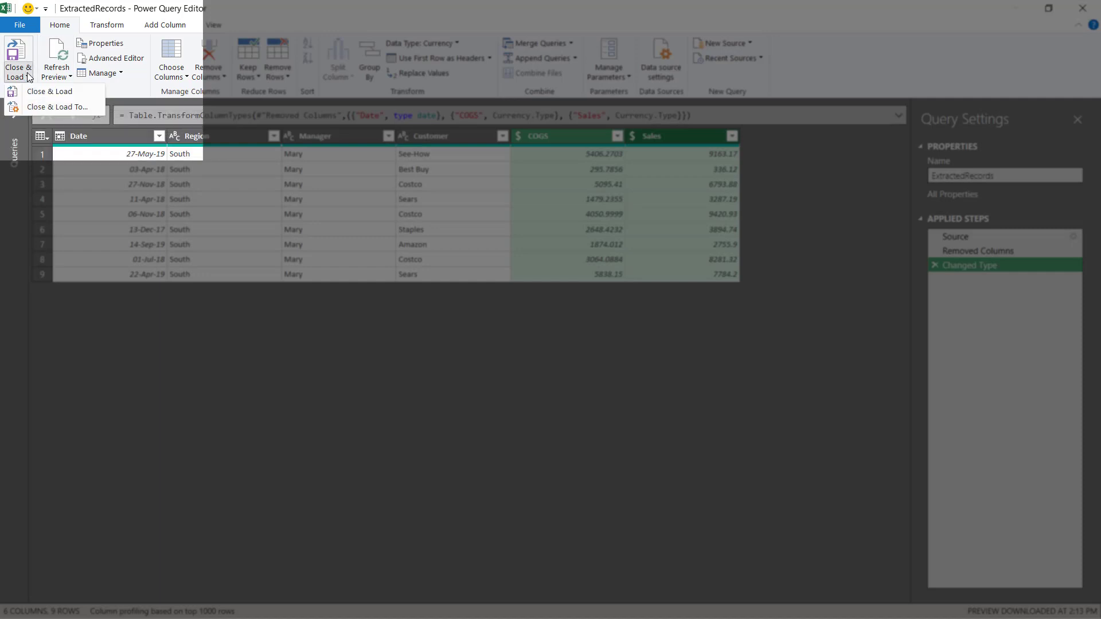
{"action": "left_click", "coordinate": [51, 107]}
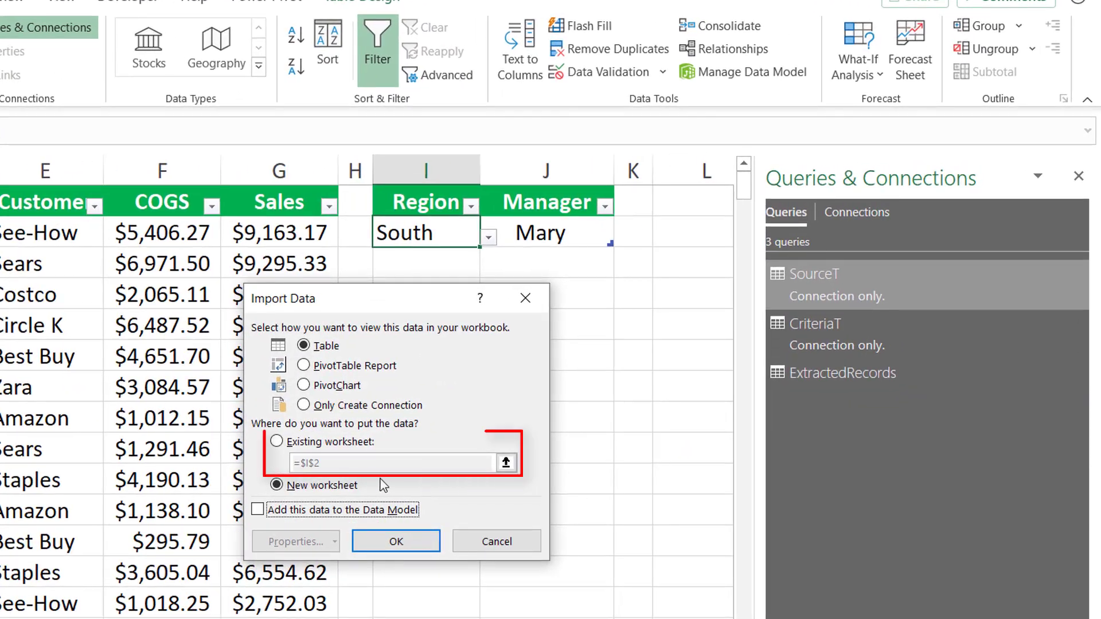
{"action": "left_click", "coordinate": [277, 442]}
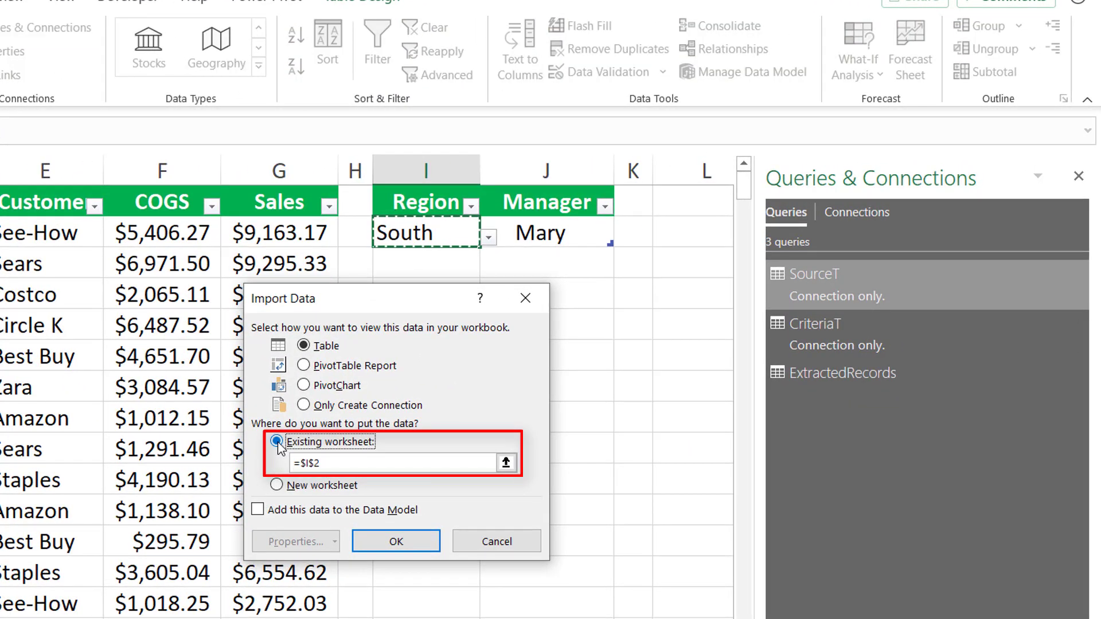
{"action": "left_click", "coordinate": [689, 205]}
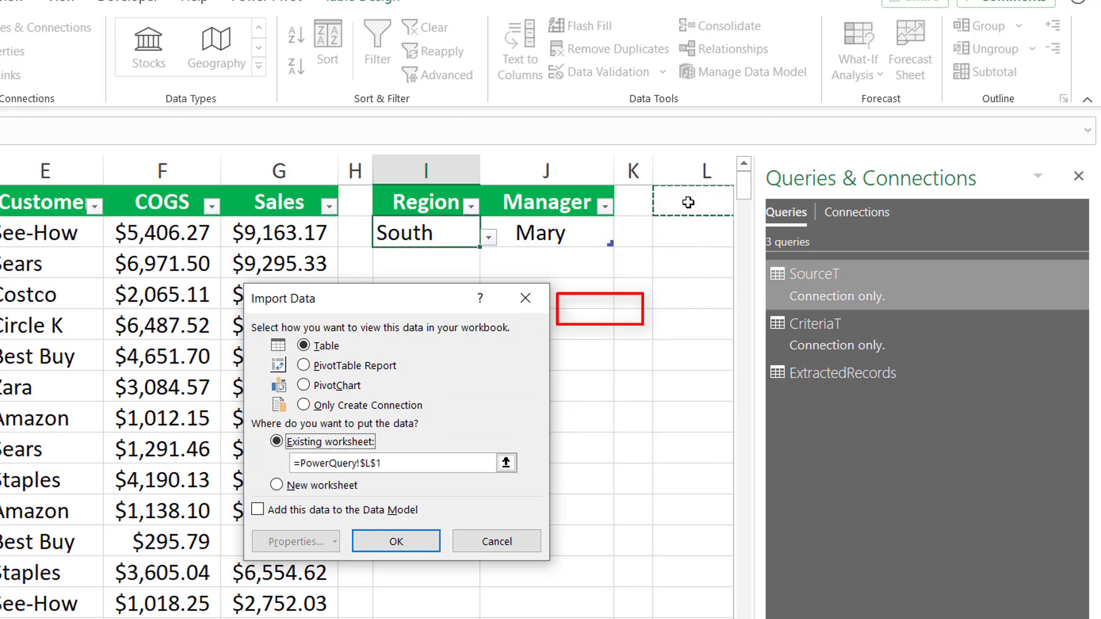
{"action": "left_click", "coordinate": [409, 542]}
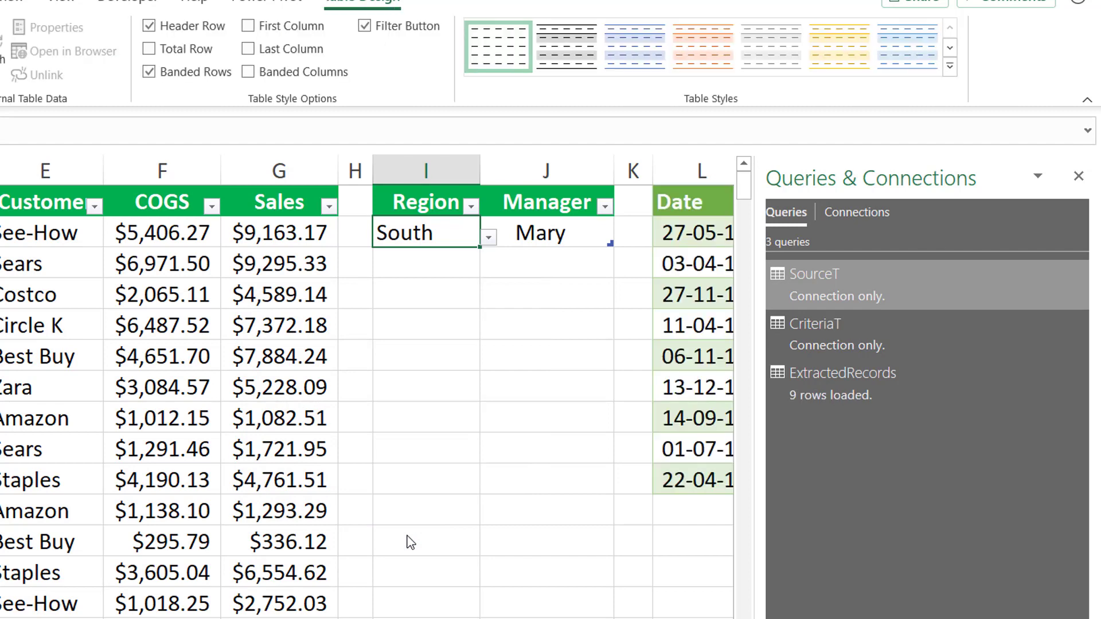
{"action": "left_click", "coordinate": [1082, 172]}
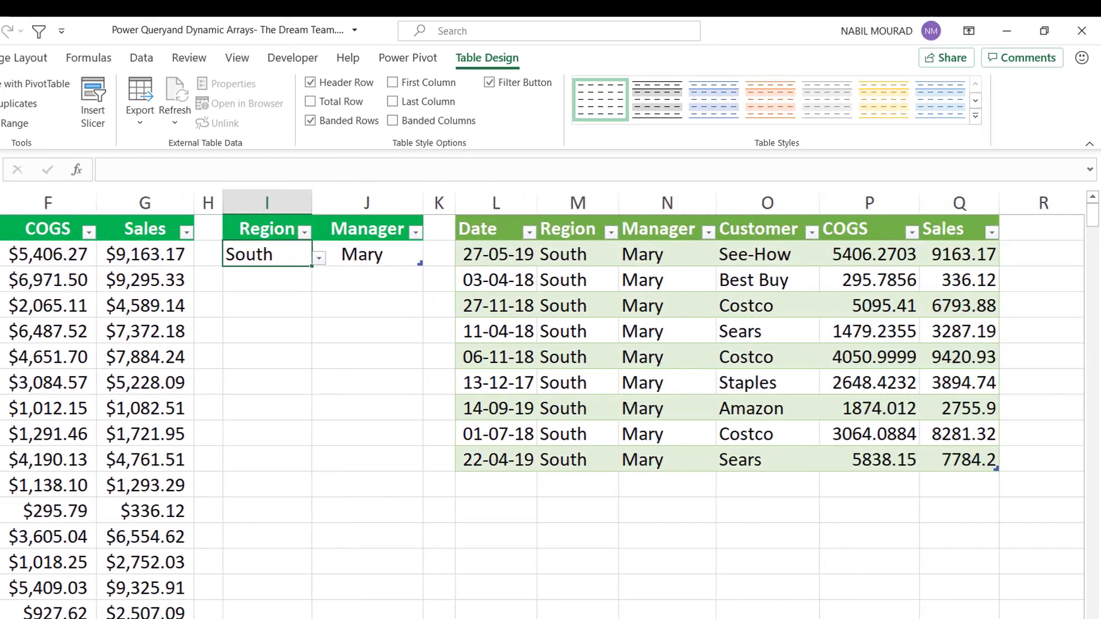
Set the Region criterion in I2 to West and the Manager criterion in J2 to the last manager in the list.
{"action": "scroll", "coordinate": [542, 402], "scroll_direction": "right", "scroll_amount": 3}
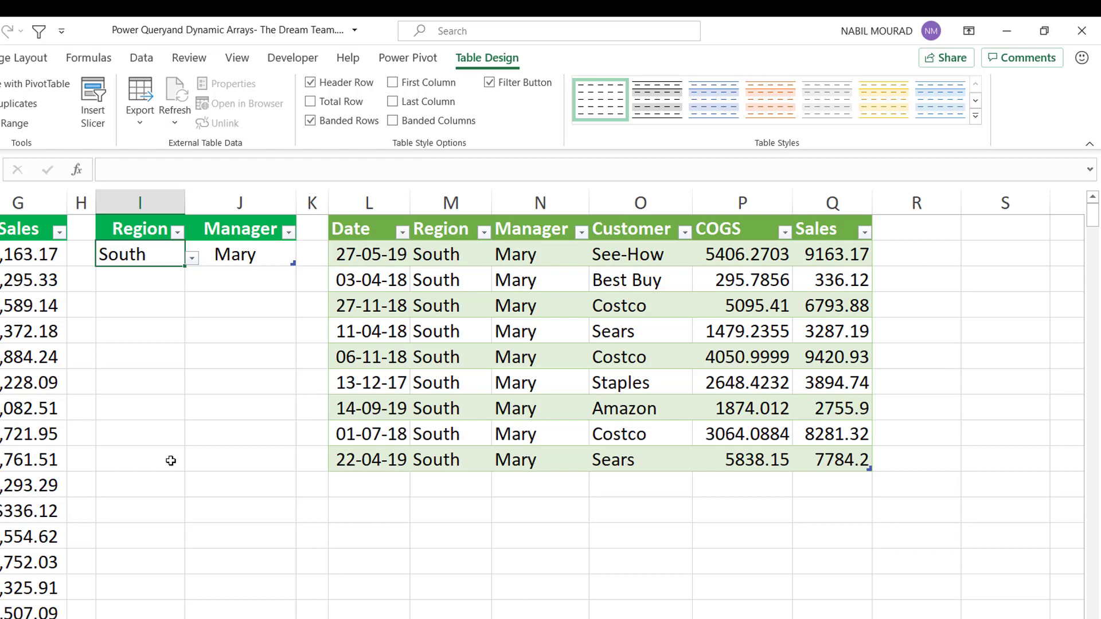
{"action": "left_click", "coordinate": [193, 263]}
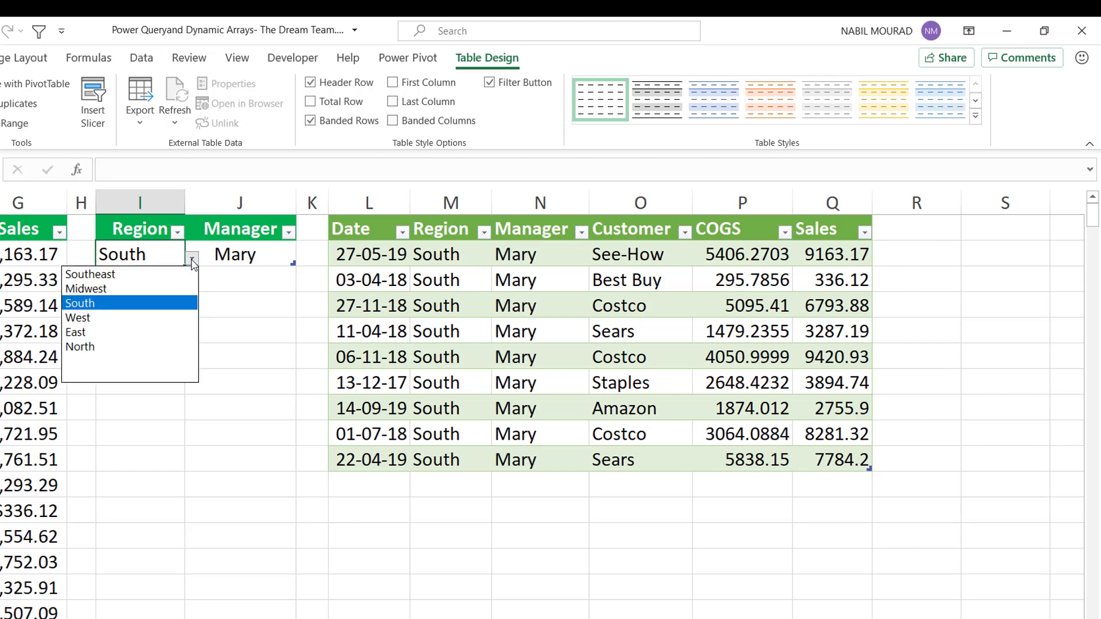
{"action": "left_click", "coordinate": [112, 311]}
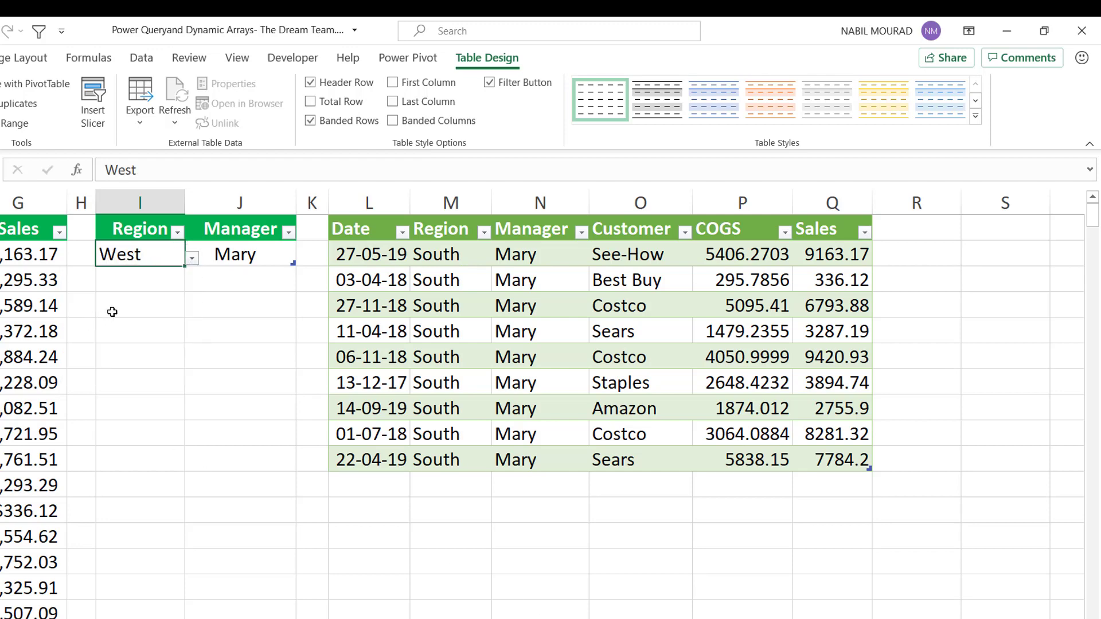
{"action": "left_click", "coordinate": [244, 252]}
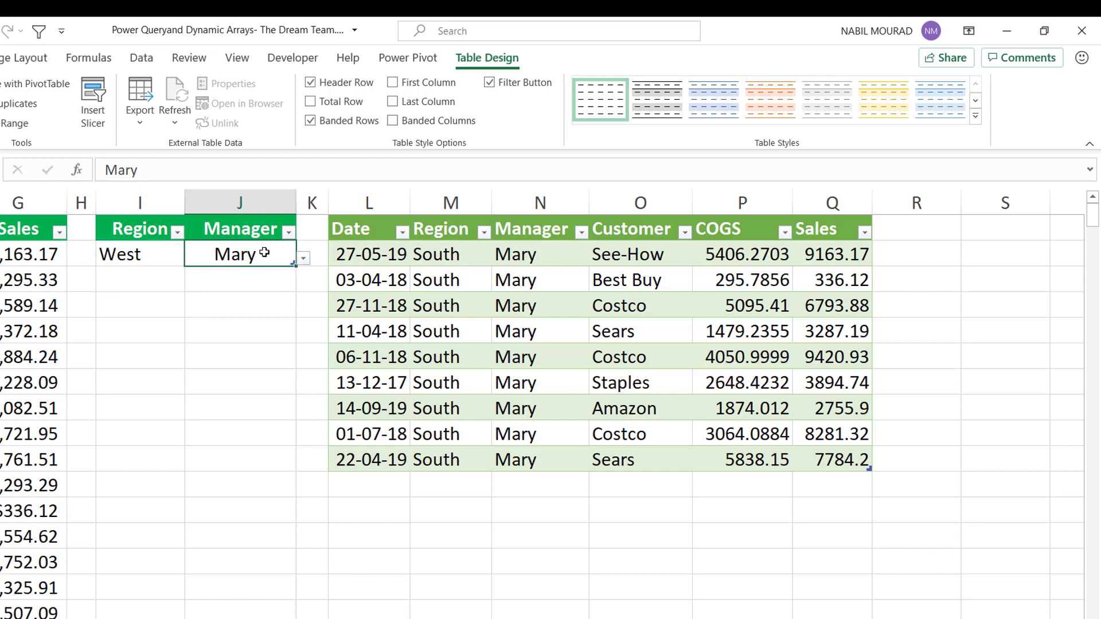
{"action": "left_click", "coordinate": [304, 261]}
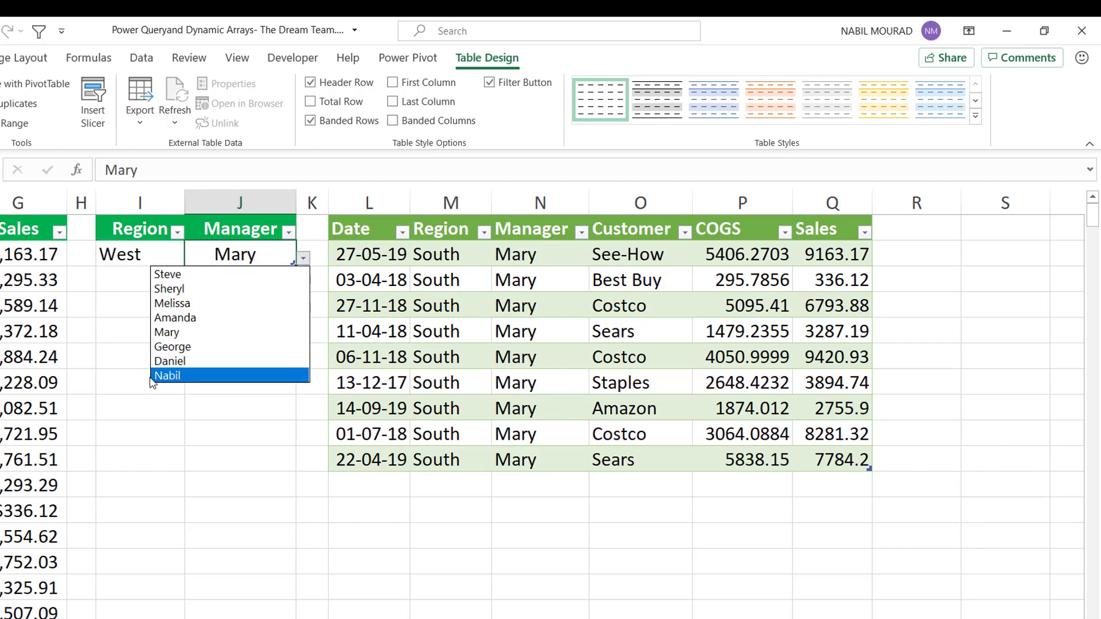
{"action": "left_click", "coordinate": [167, 376]}
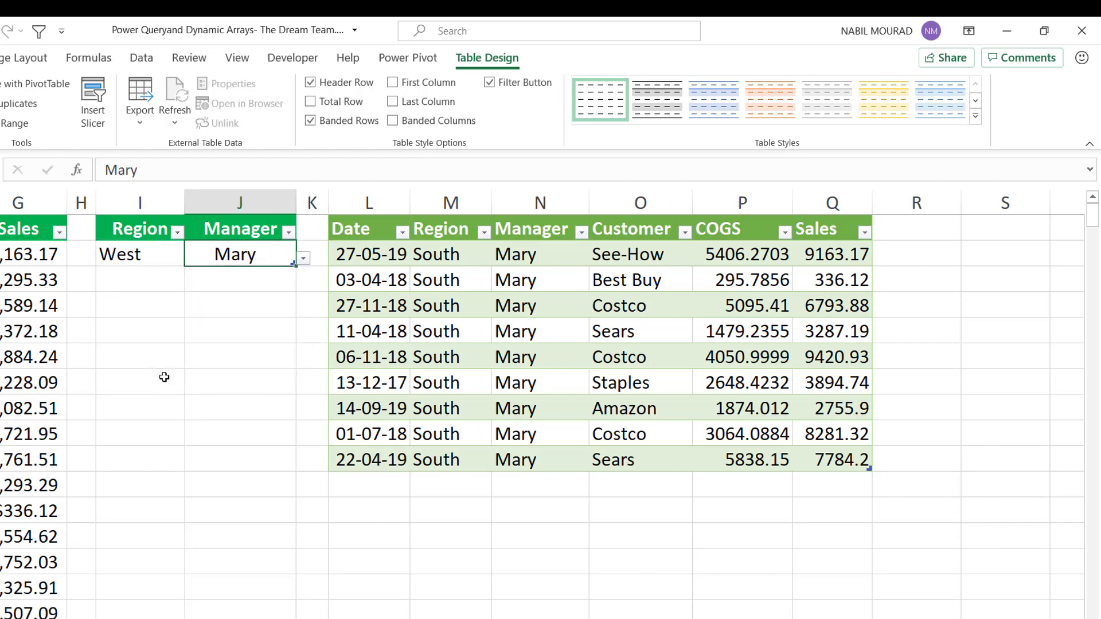
Refresh the extracted records table so it uses the new Region and Manager criteria.
{"action": "left_click", "coordinate": [475, 338]}
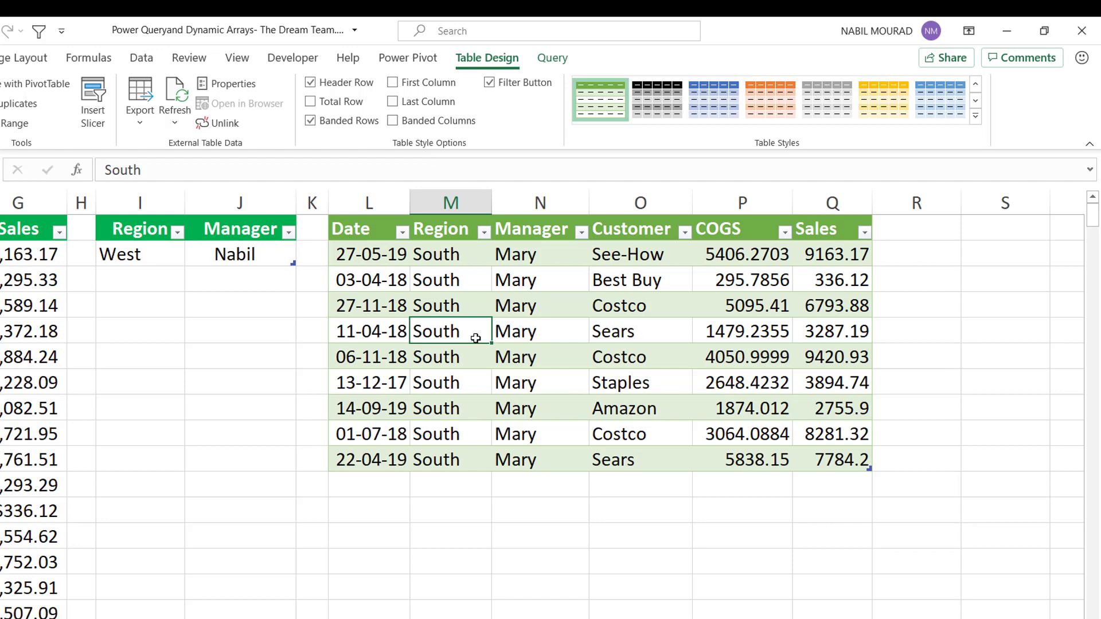
{"action": "key", "text": "alt+F5"}
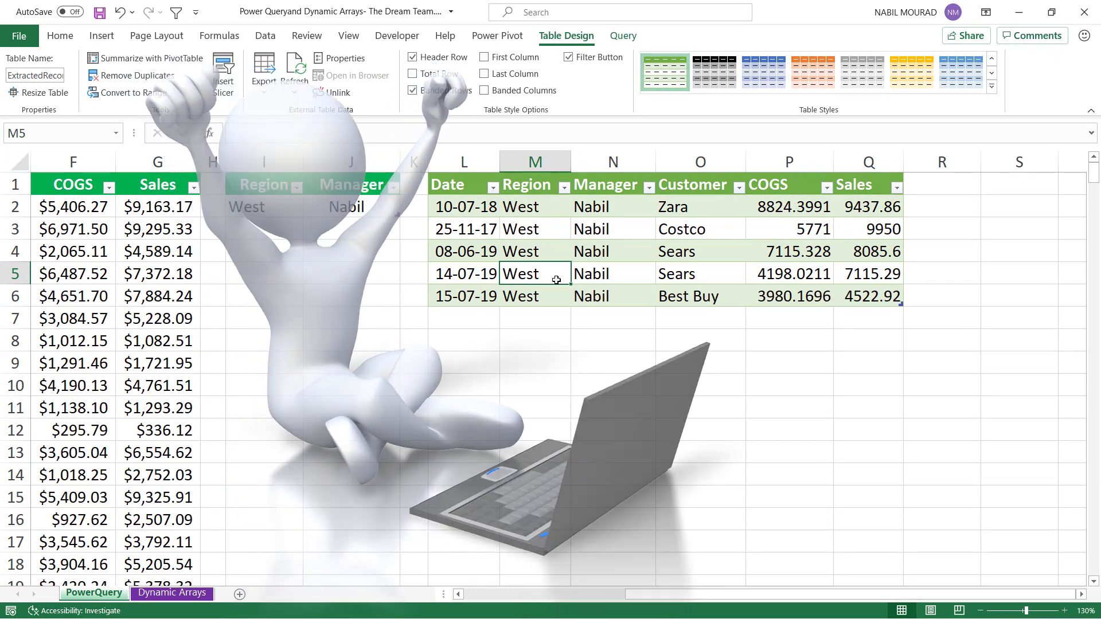
On the Dynamic Arrays sheet, begin a FILTER formula in L2 with the source records B2:G351 as its array.
{"action": "left_click", "coordinate": [166, 594]}
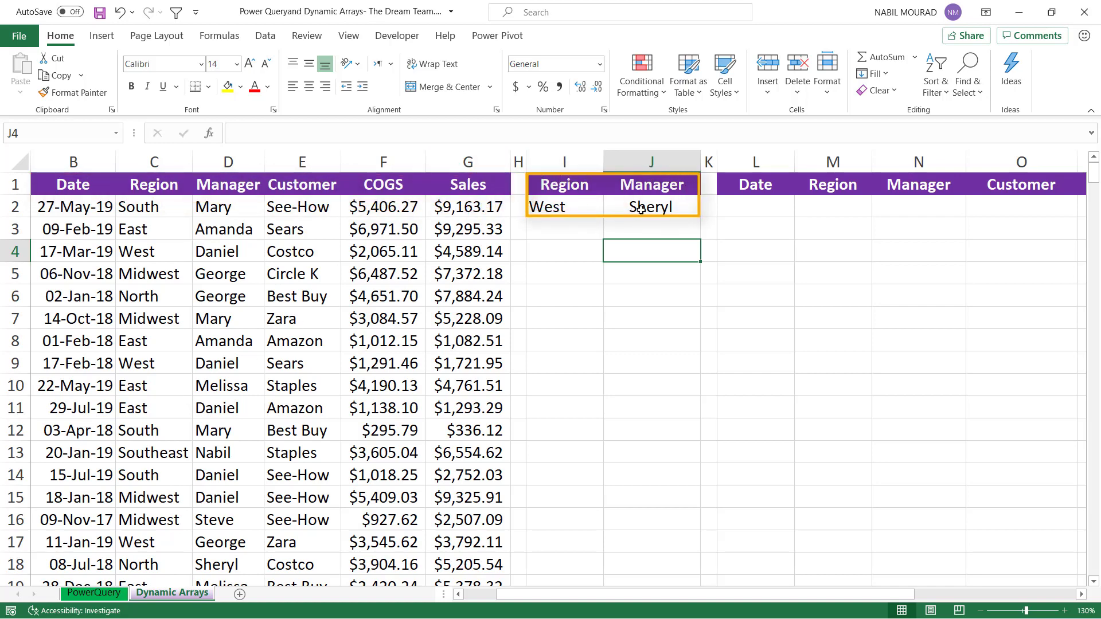
{"action": "left_click", "coordinate": [754, 208]}
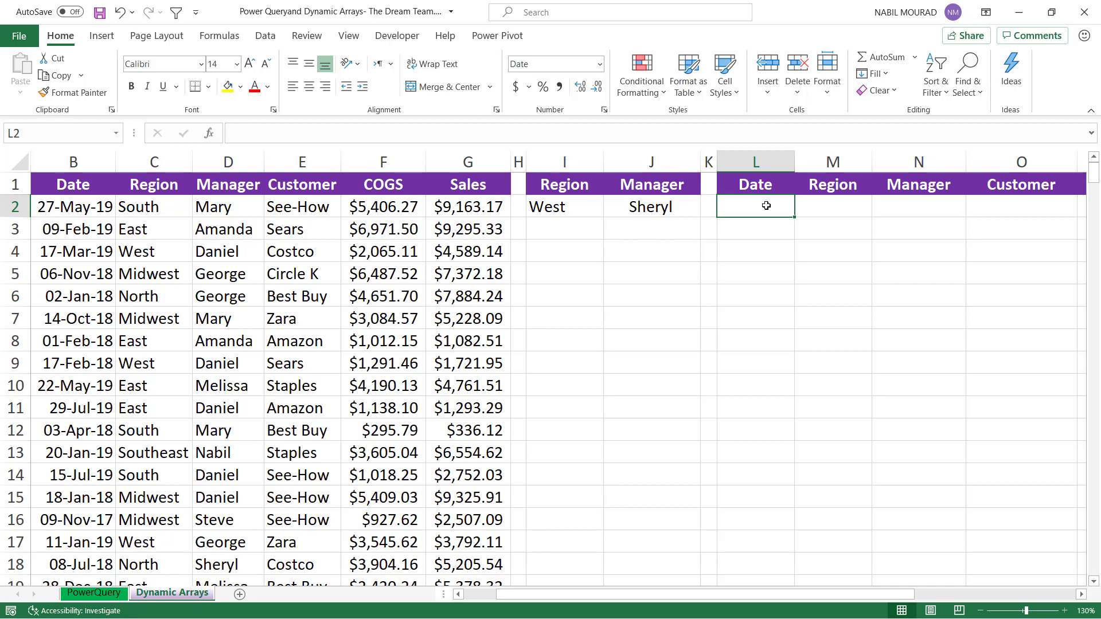
{"action": "type", "text": "=fil"}
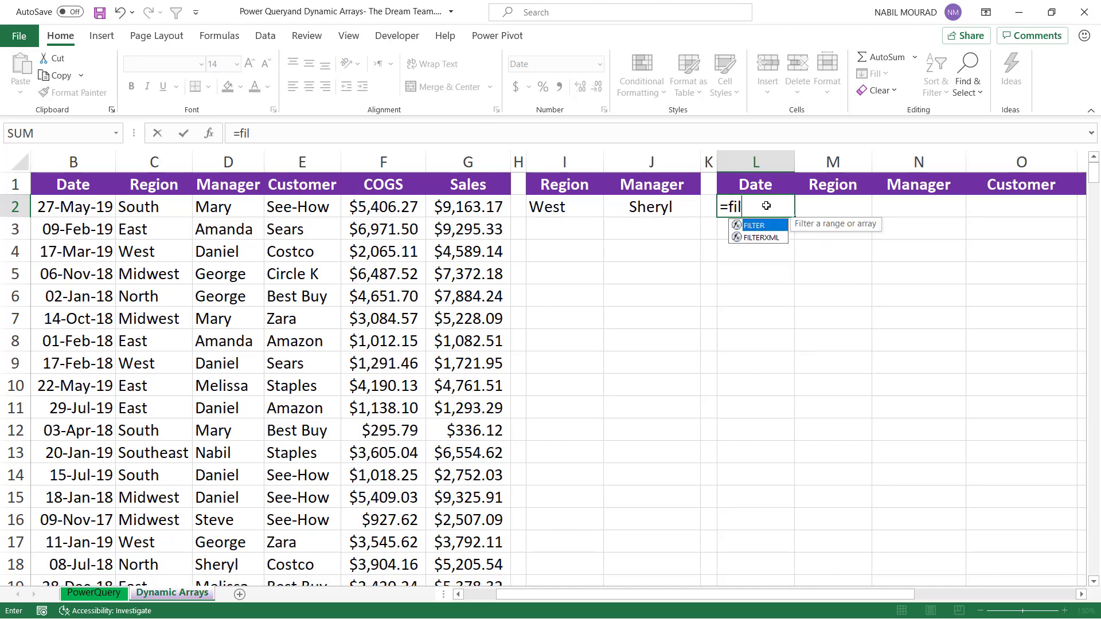
{"action": "type", "text": "ter"}
{"action": "key", "text": "Tab"}
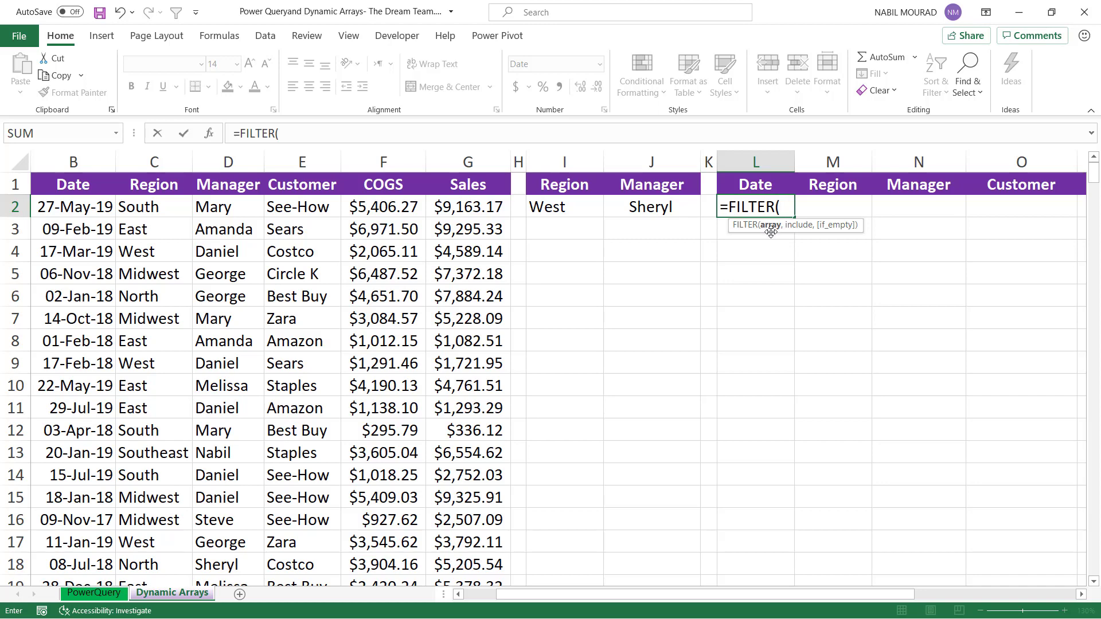
{"action": "left_click_drag", "start_coordinate": [52, 199], "coordinate": [453, 209]}
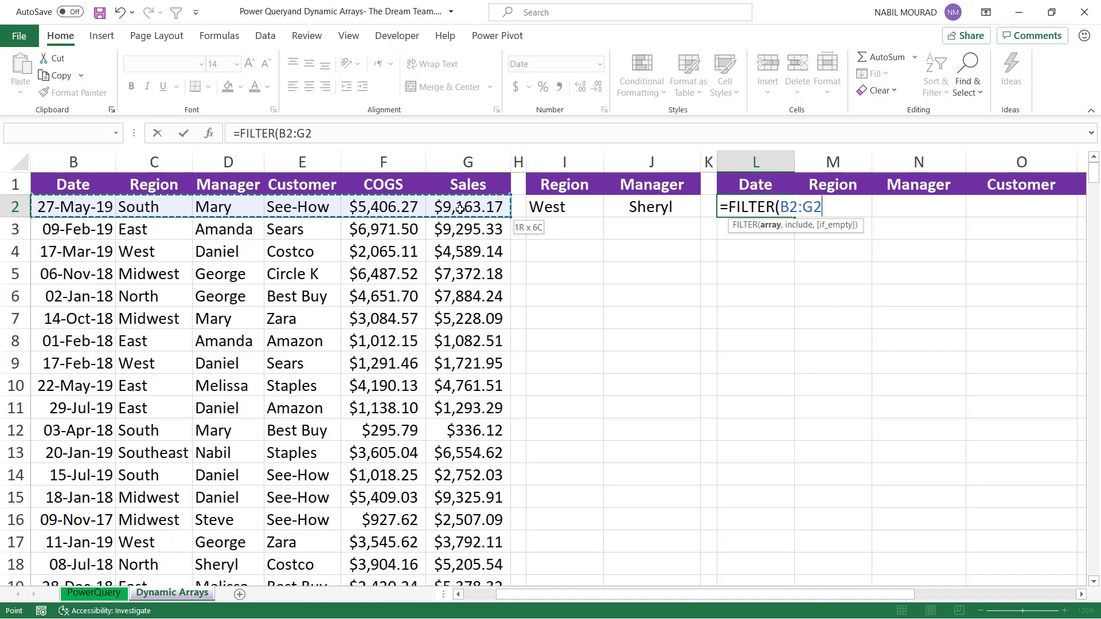
{"action": "key", "text": "ctrl+shift+Down"}
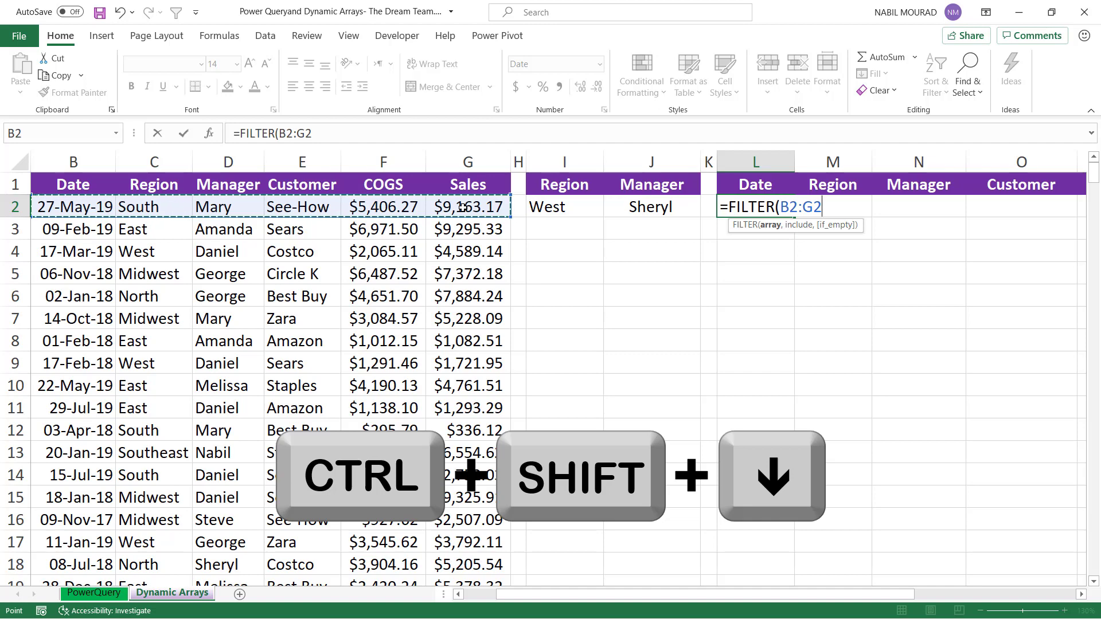
{"action": "key", "text": "ctrl+shift+Down"}
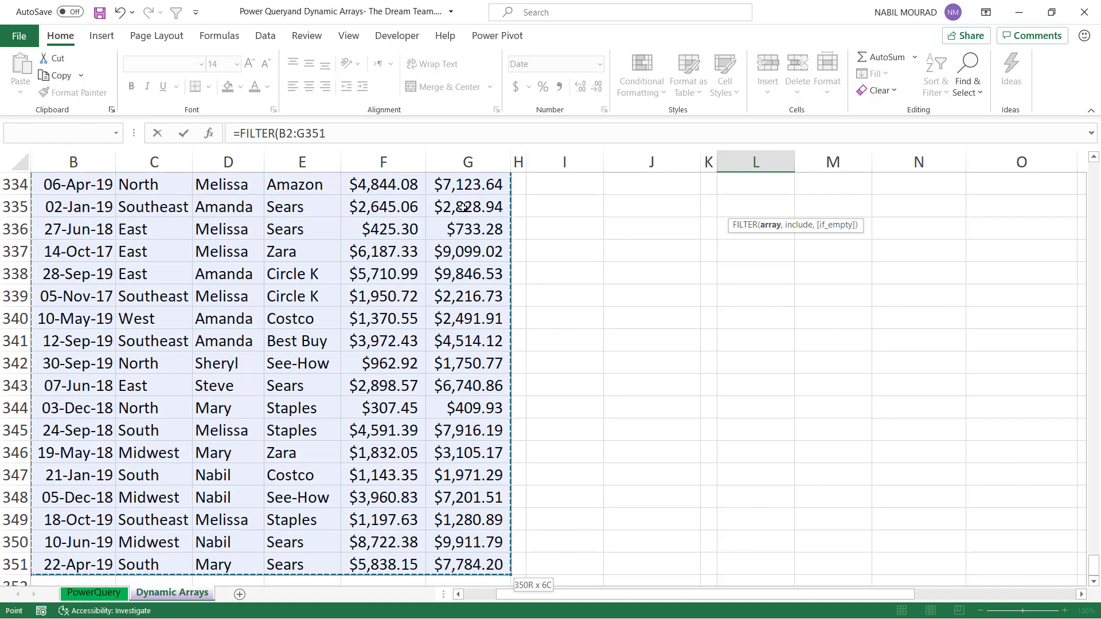
{"action": "key", "text": "ctrl+BackSpace"}
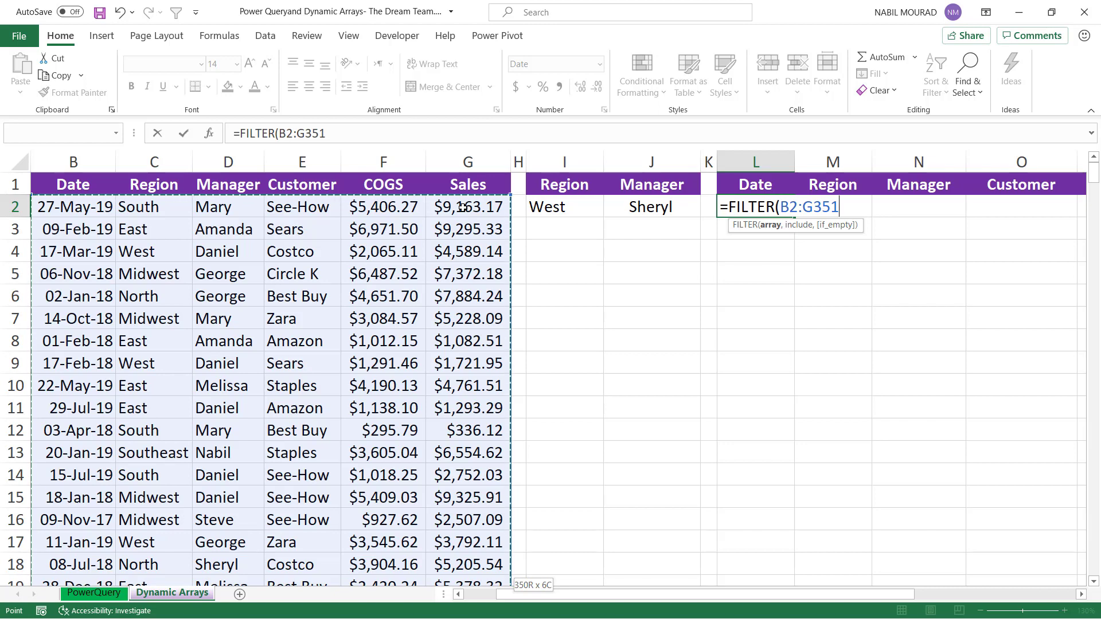
{"action": "type", "text": ","}
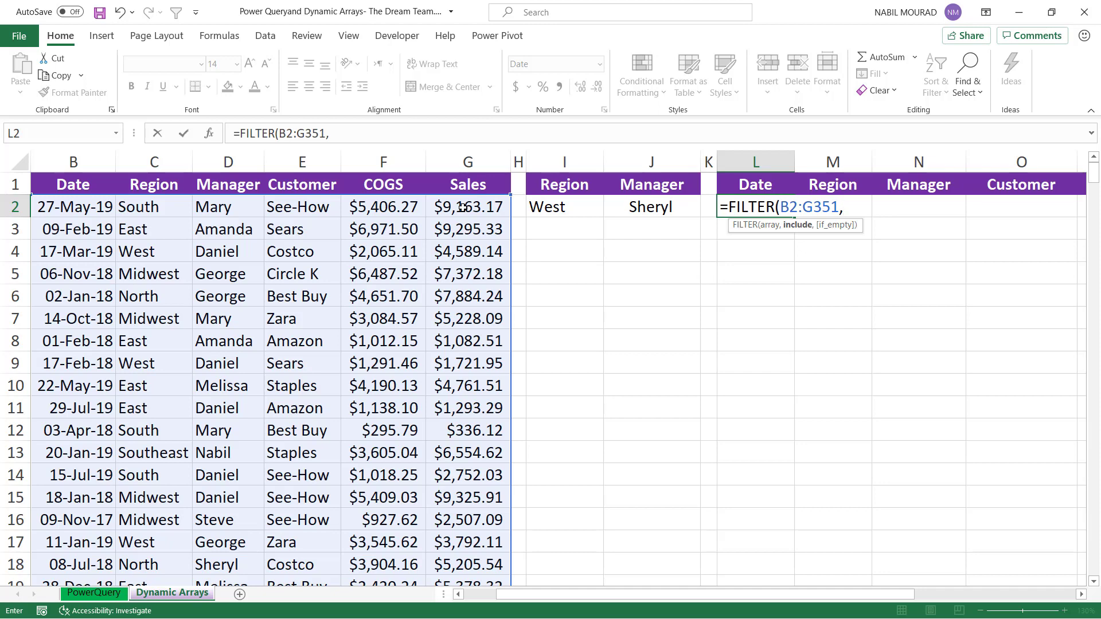
Add the Region condition C2:C351=I2 in parentheses as the FILTER formula's include argument.
{"action": "type", "text": "("}
{"action": "left_click", "coordinate": [146, 204]}
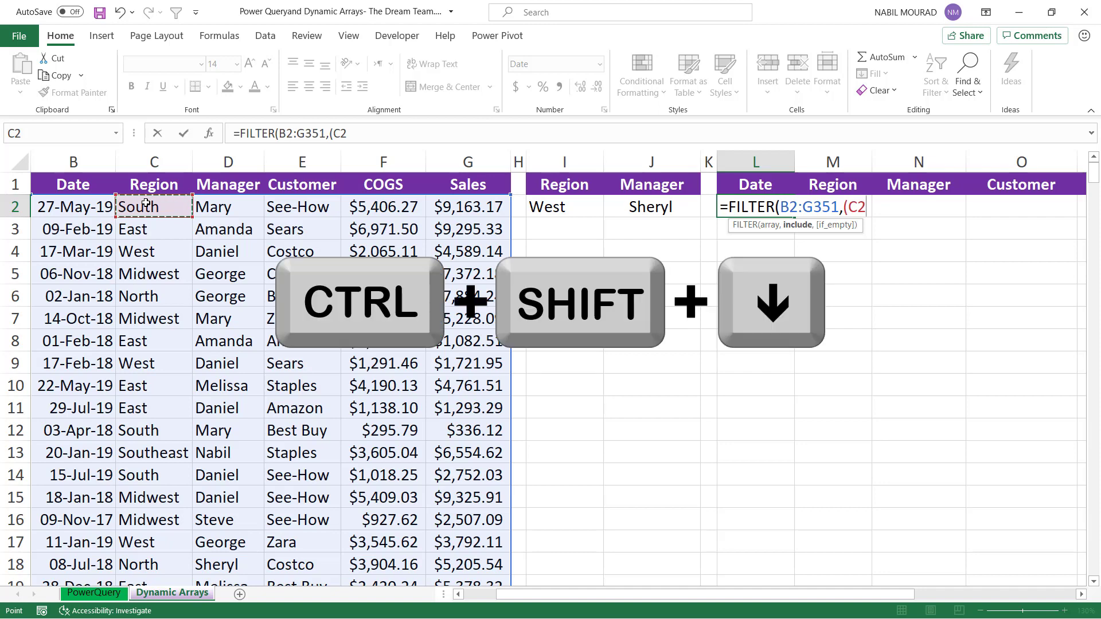
{"action": "key", "text": "ctrl+shift+Down"}
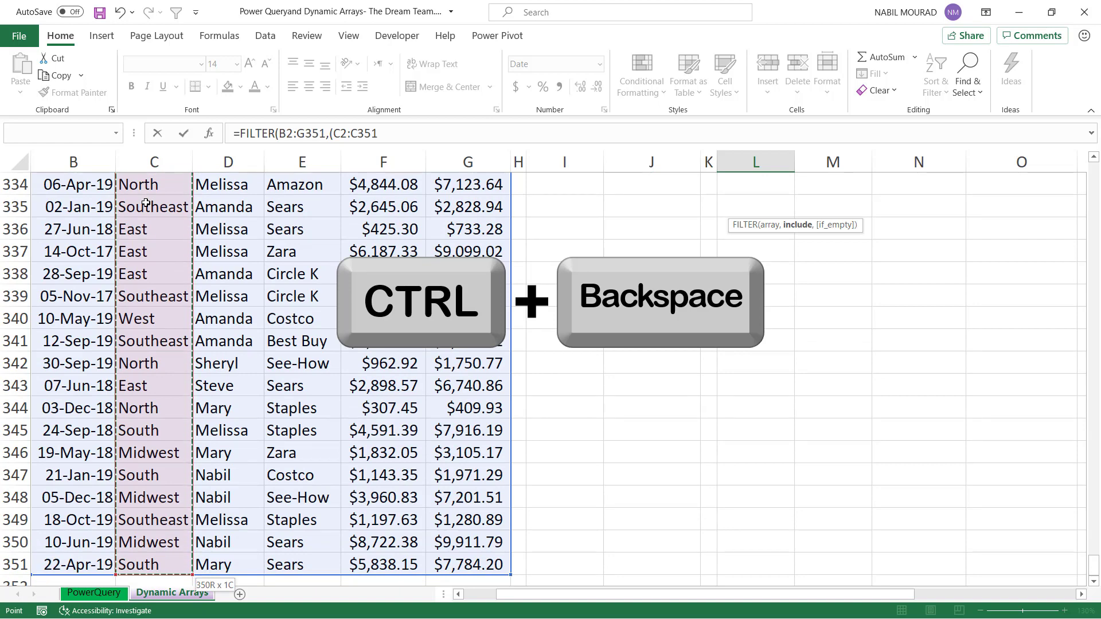
{"action": "key", "text": "ctrl+BackSpace"}
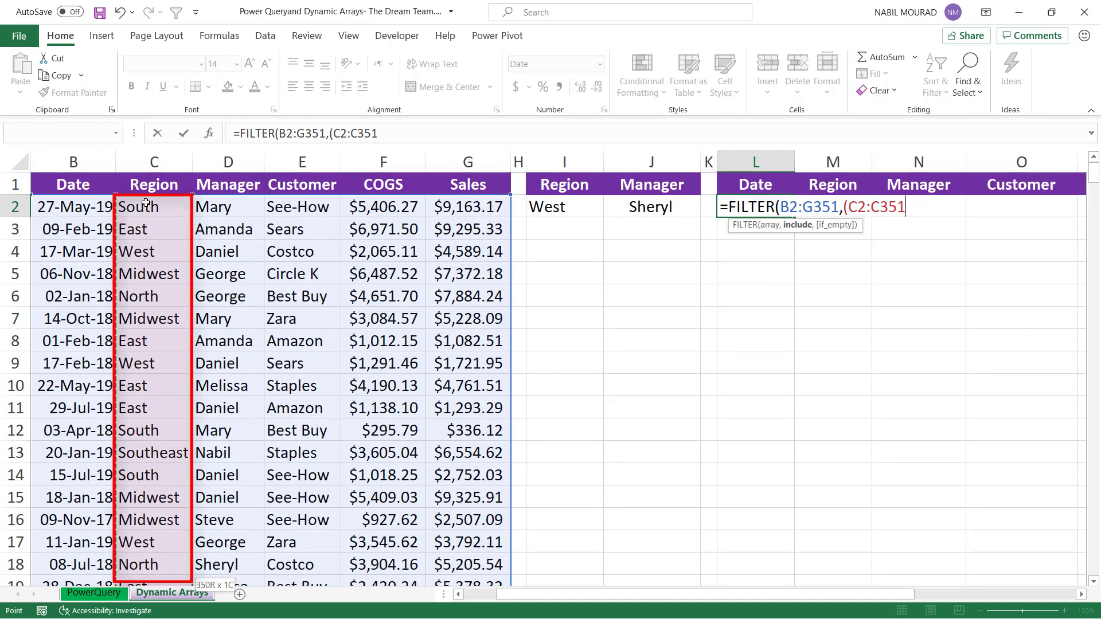
{"action": "type", "text": "="}
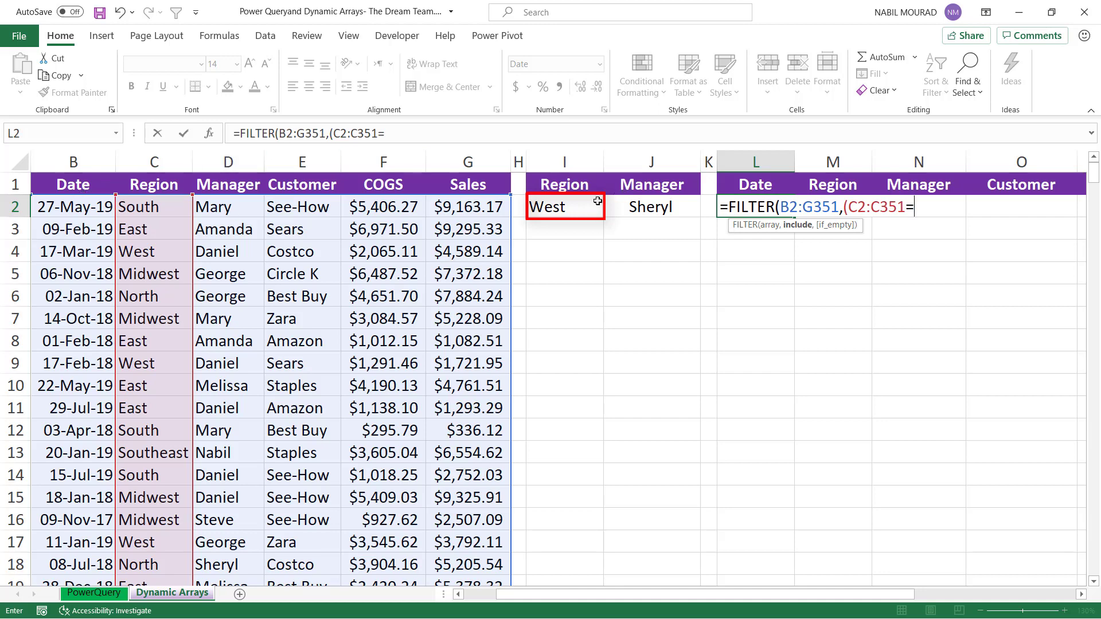
{"action": "left_click", "coordinate": [563, 202]}
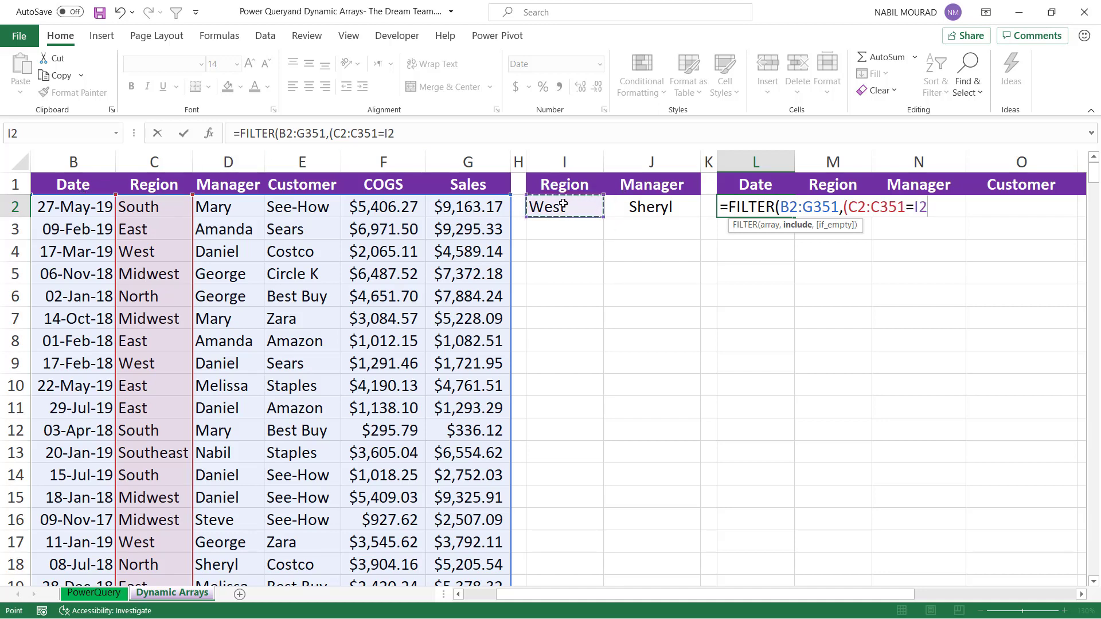
Multiply the Region condition by the Manager condition (D2:D351=J2), then close and enter the FILTER formula.
{"action": "type", "text": ")*("}
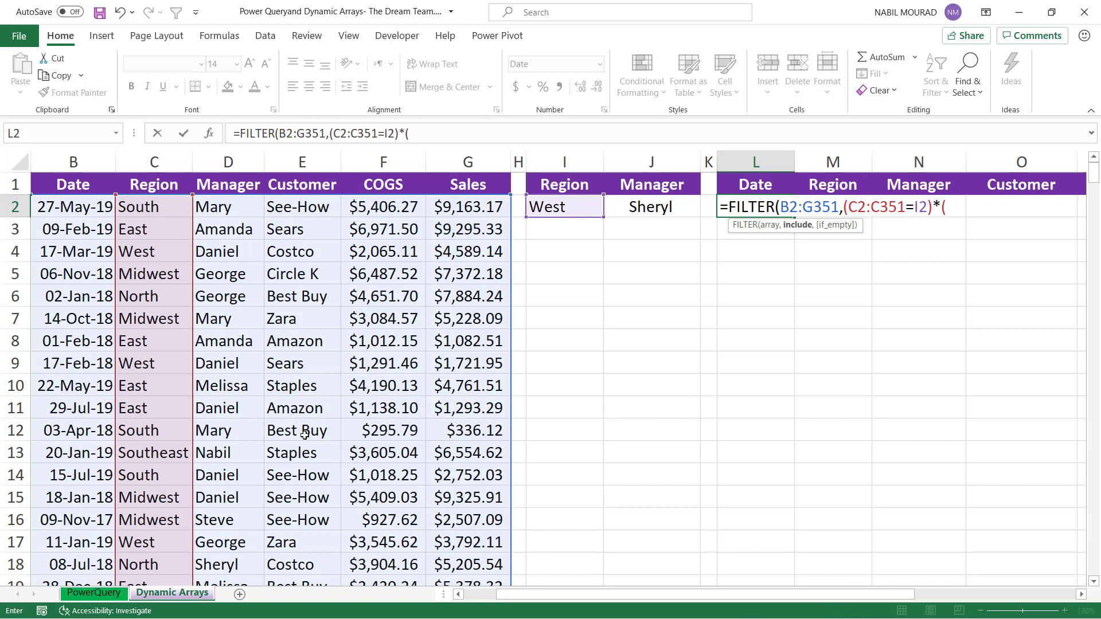
{"action": "left_click", "coordinate": [224, 205]}
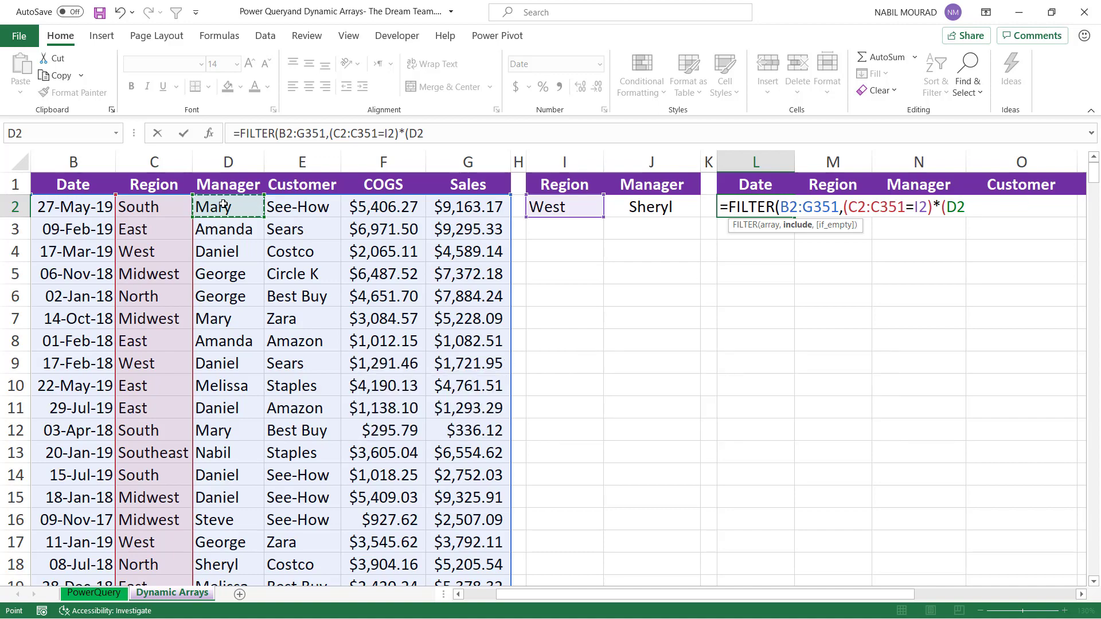
{"action": "key", "text": "ctrl+shift+Down"}
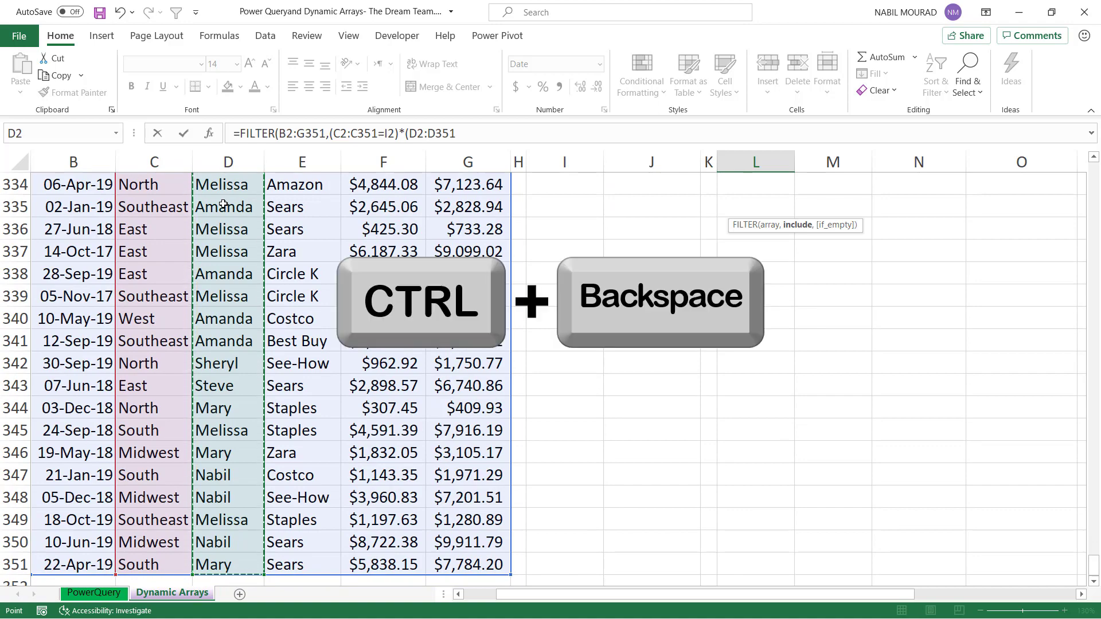
{"action": "key", "text": "ctrl+BackSpace"}
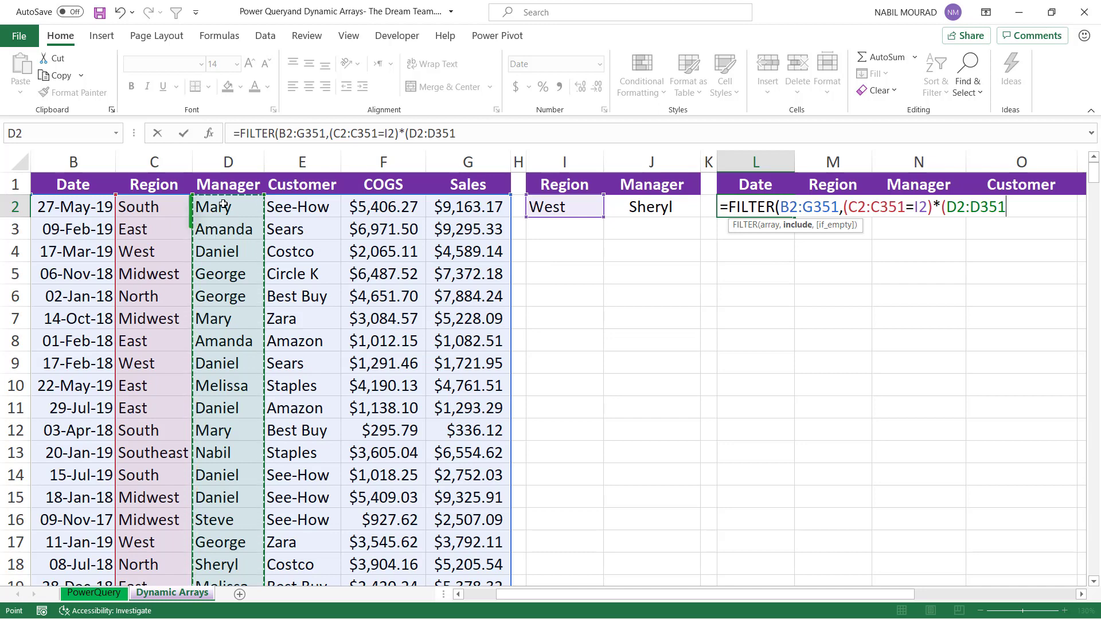
{"action": "type", "text": "="}
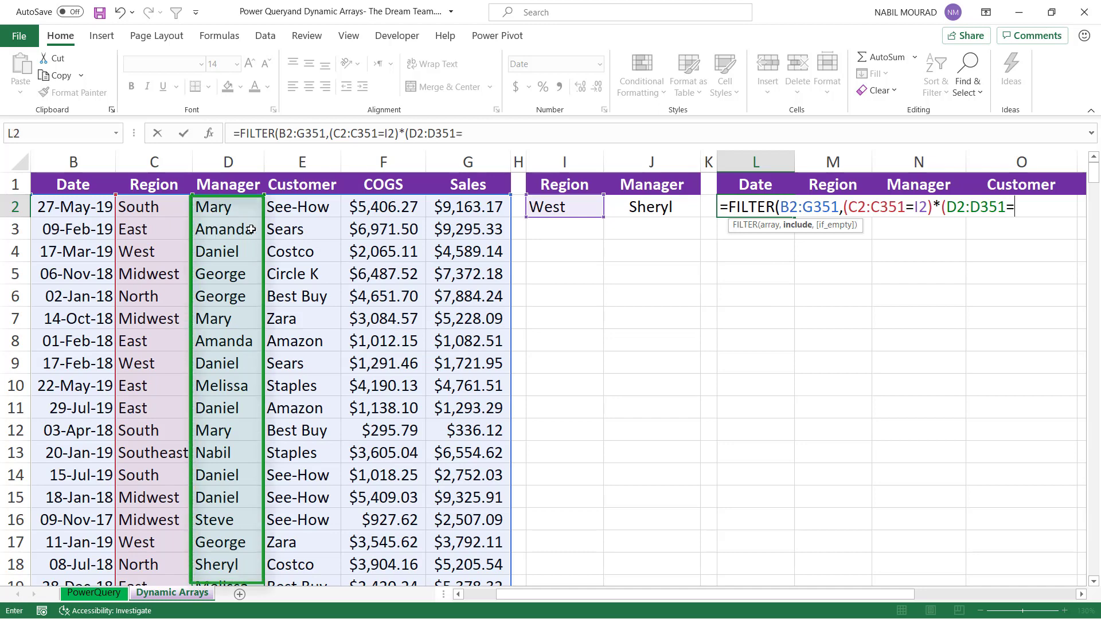
{"action": "left_click", "coordinate": [664, 208]}
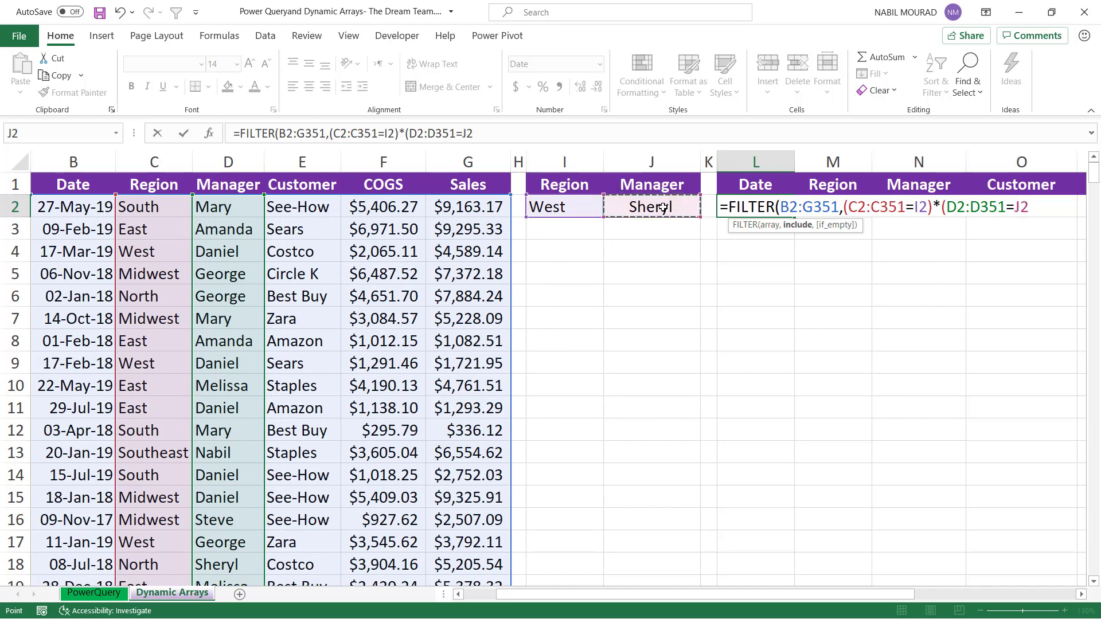
{"action": "type", "text": ")"}
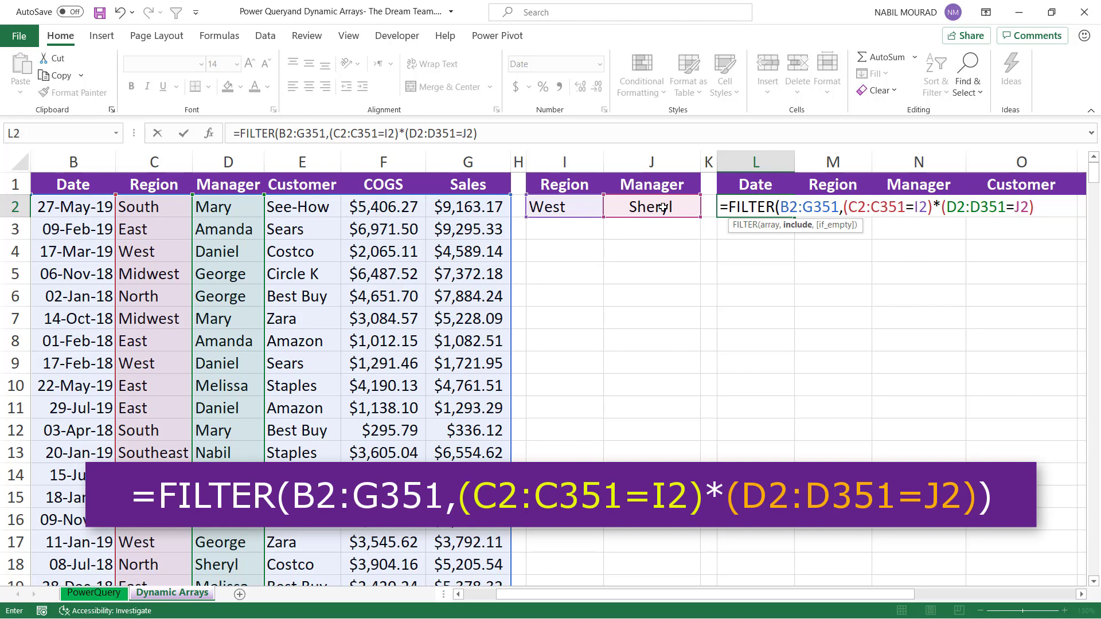
{"action": "type", "text": ")"}
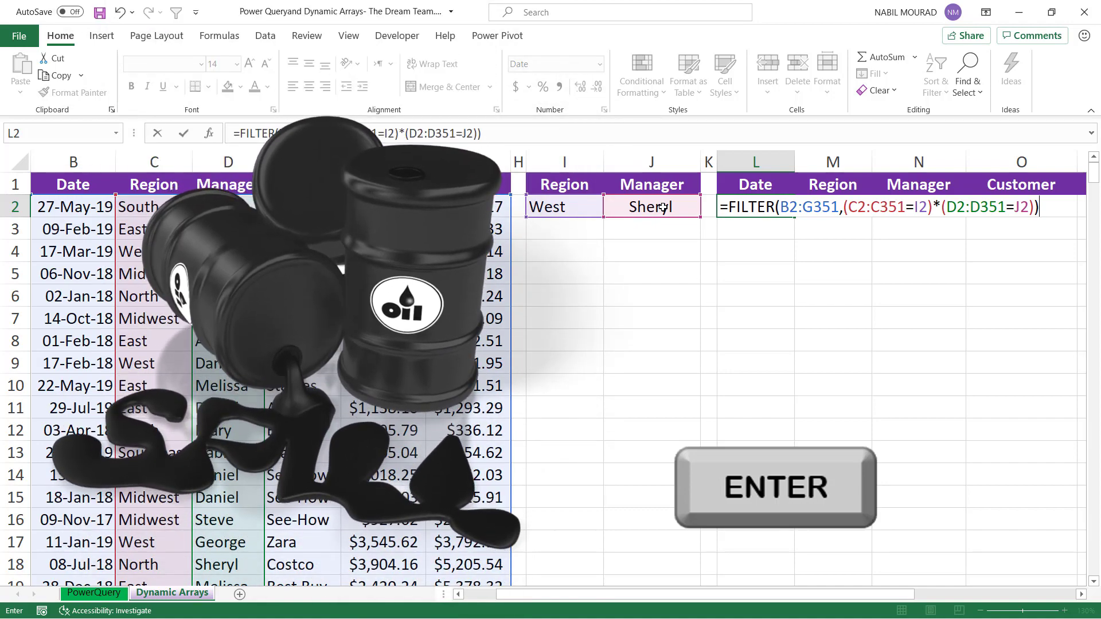
{"action": "key", "text": "Return"}
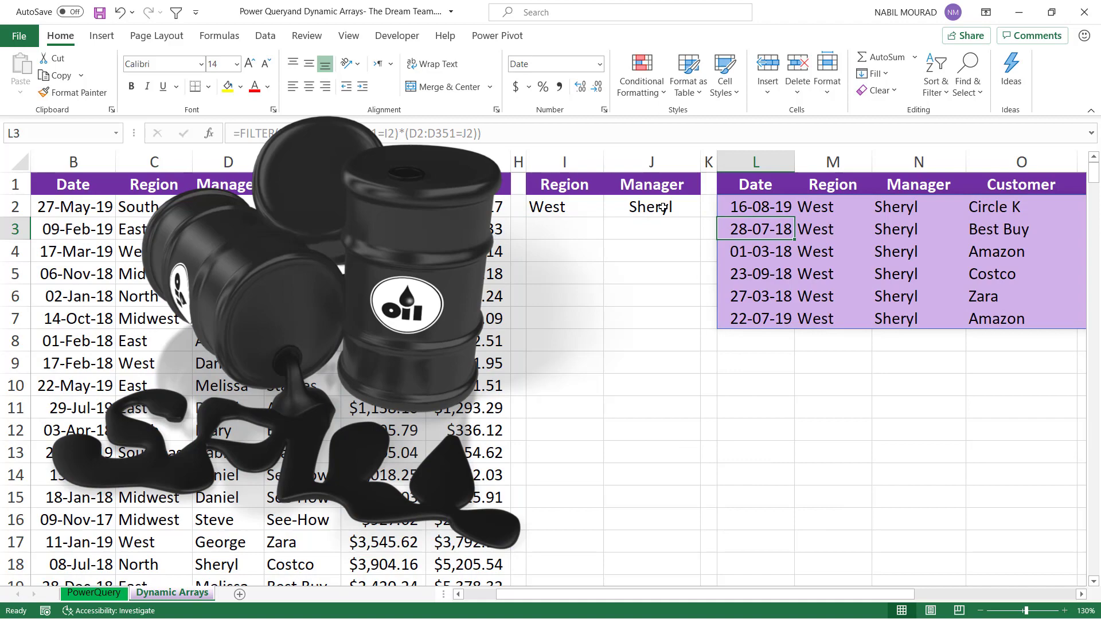
Set the Region criterion in I2 to South and the Manager criterion in J2 to the third manager in the list.
{"action": "left_click", "coordinate": [1082, 595]}
{"action": "left_click", "coordinate": [1082, 595]}
{"action": "left_click", "coordinate": [1081, 595]}
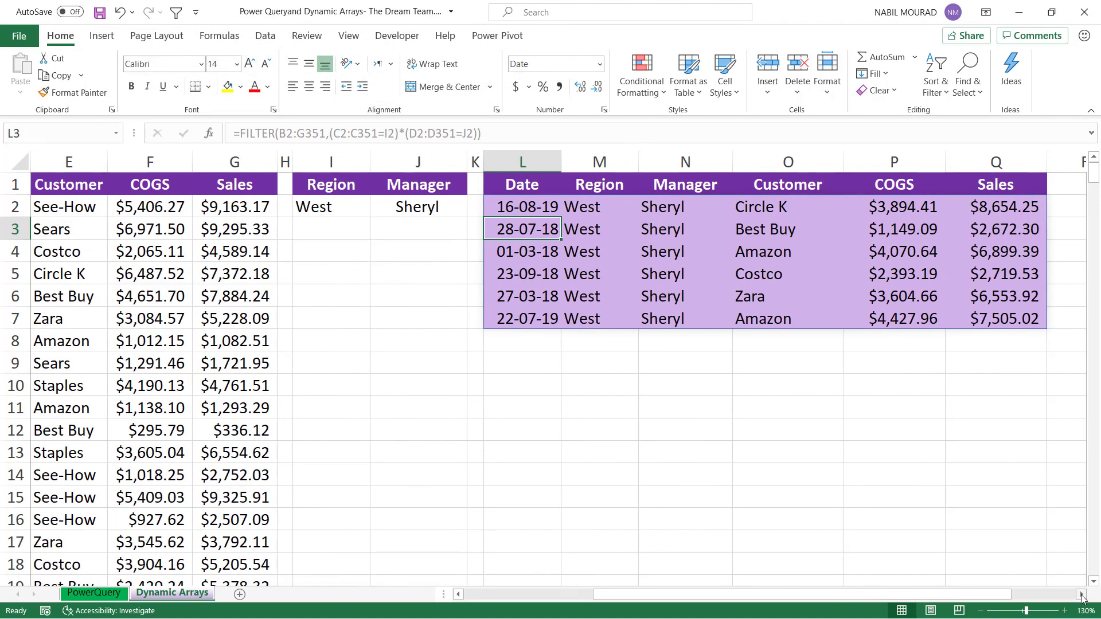
{"action": "left_click", "coordinate": [334, 209]}
{"action": "left_click", "coordinate": [376, 210]}
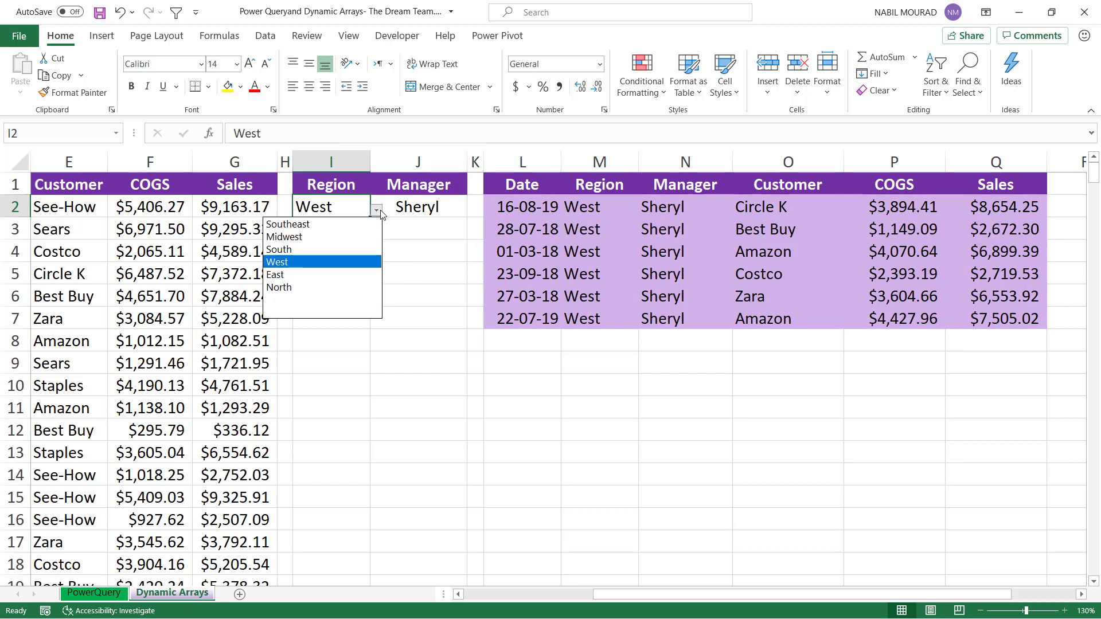
{"action": "left_click", "coordinate": [300, 251]}
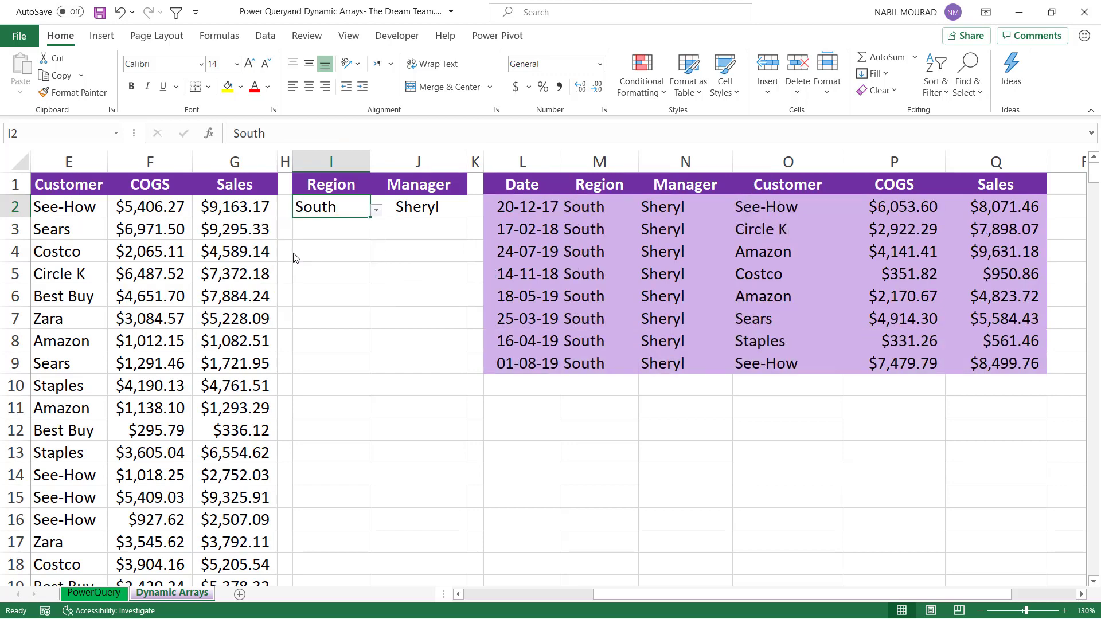
{"action": "left_click", "coordinate": [410, 208]}
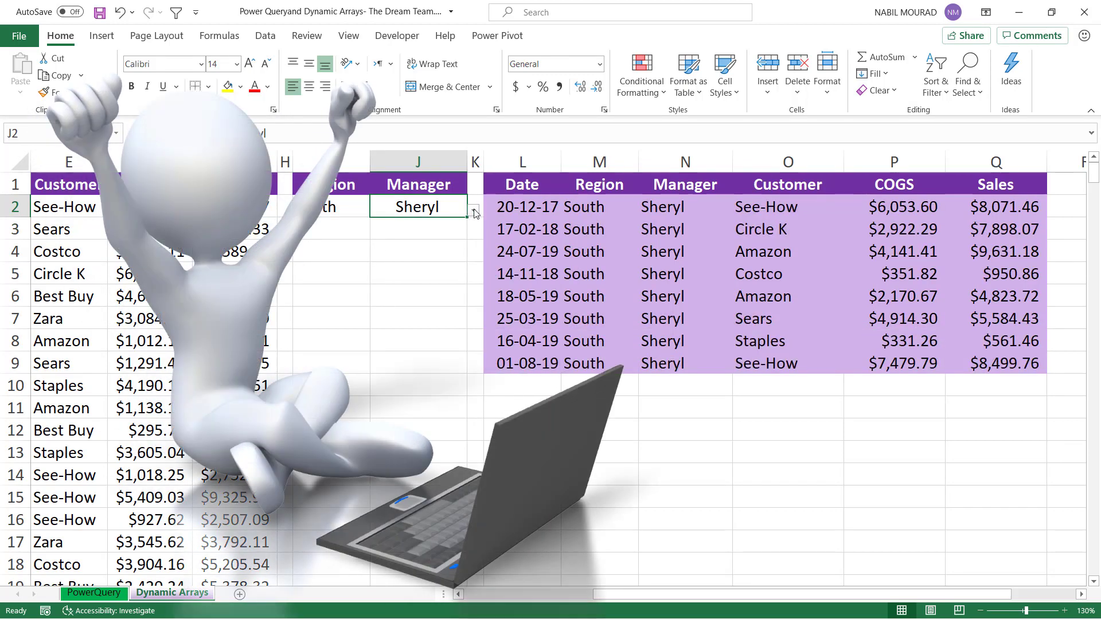
{"action": "left_click", "coordinate": [474, 210]}
{"action": "left_click", "coordinate": [361, 250]}
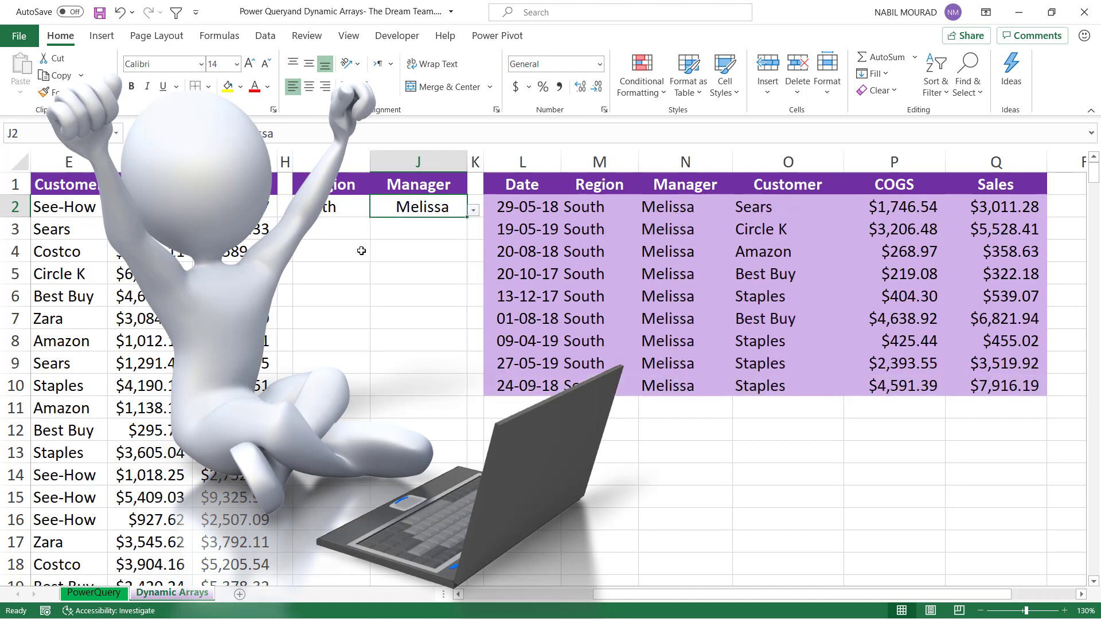